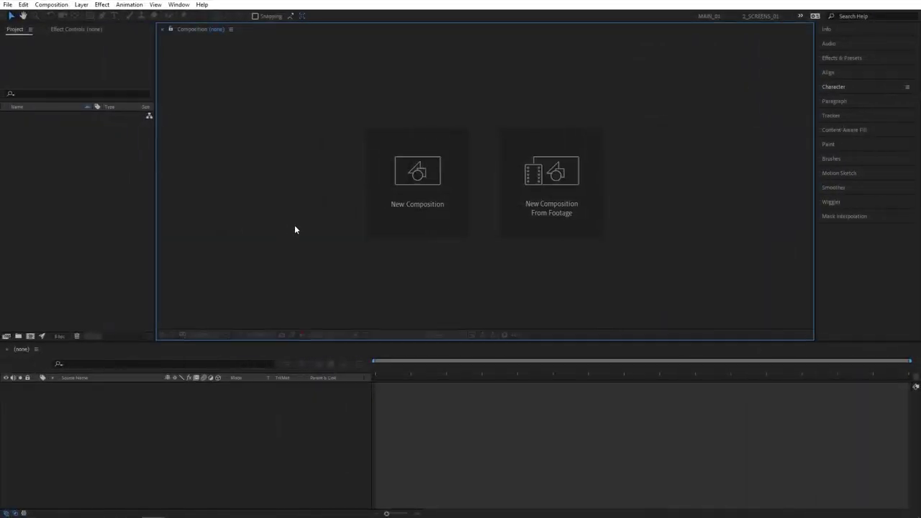
- Create a black 1920×1080 Comp 1, give new shapes white fill with no stroke, and show safe guides
click(452, 217)
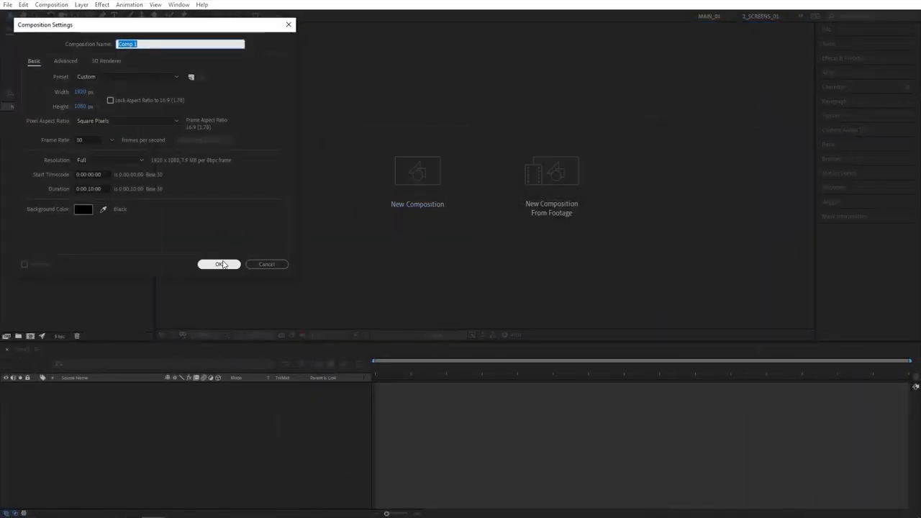
click(222, 264)
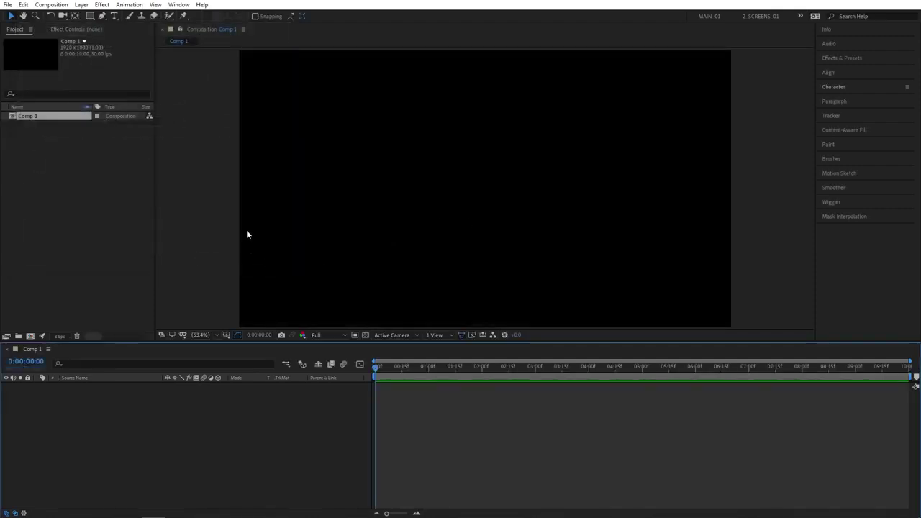
key(g)
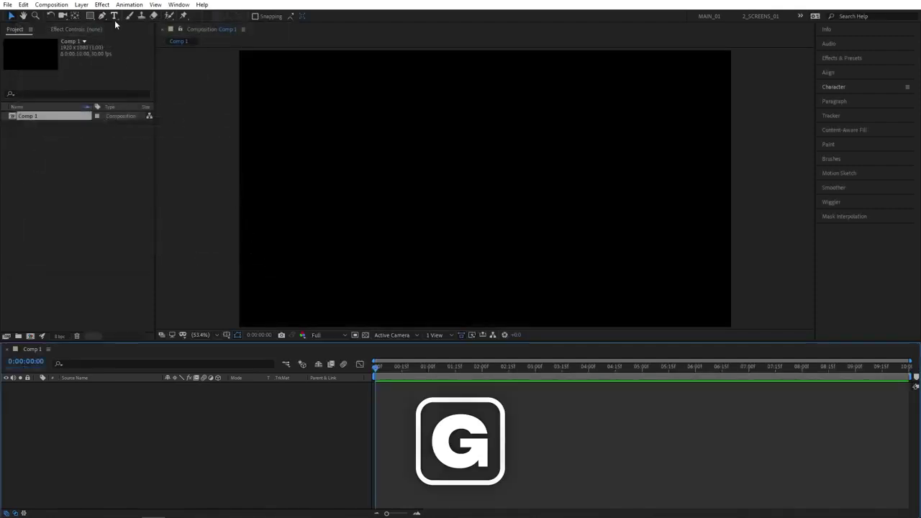
click(248, 16)
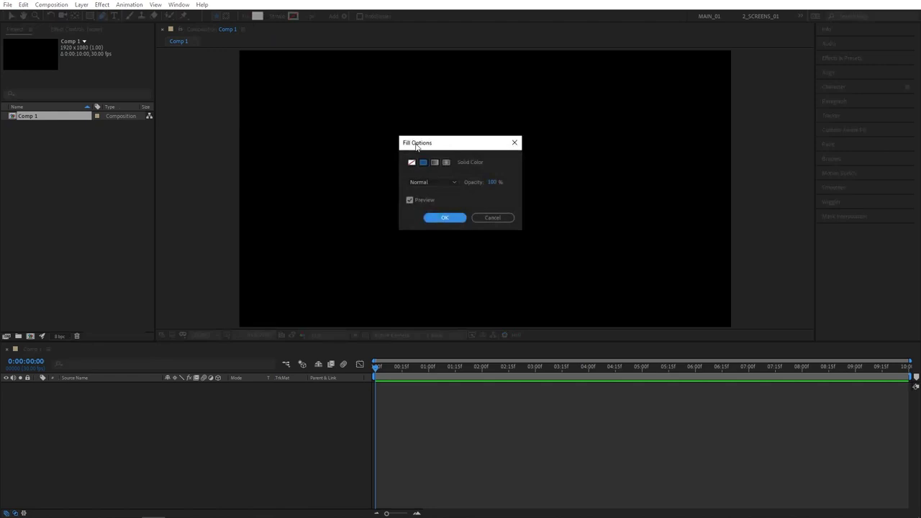
click(423, 162)
click(443, 217)
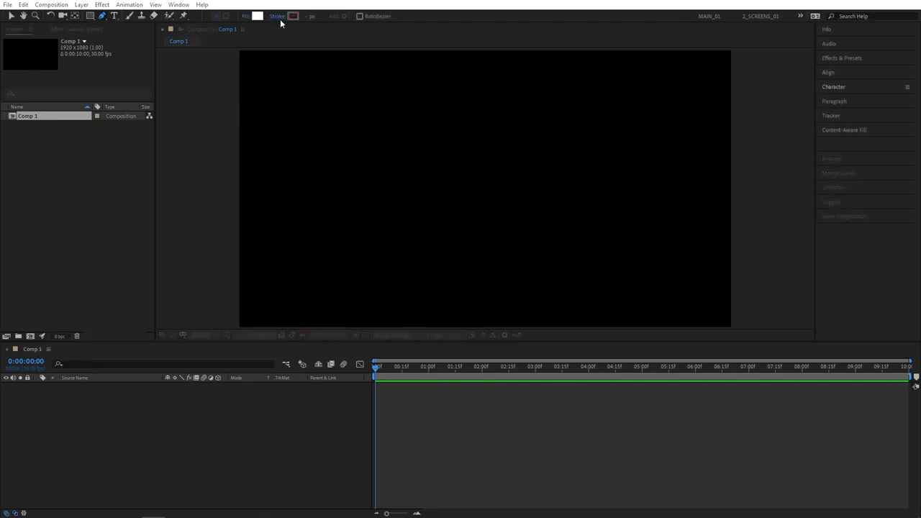
click(278, 16)
click(445, 218)
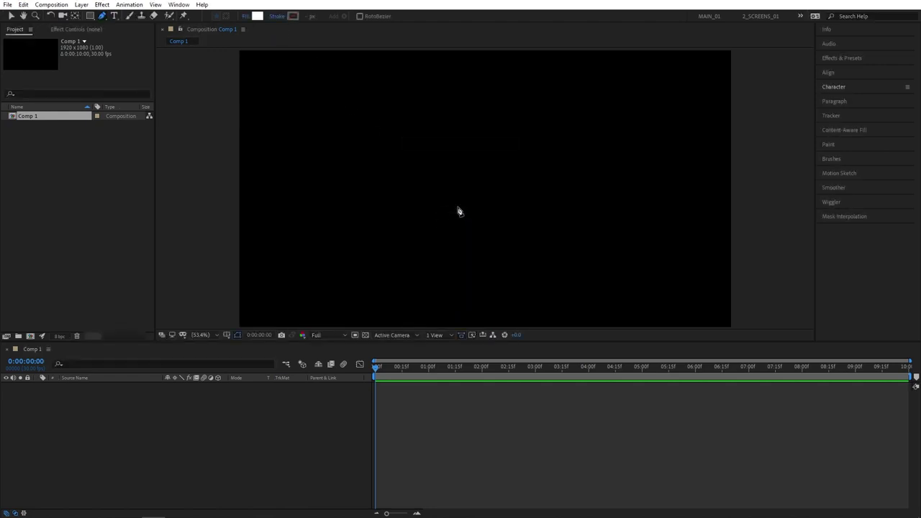
click(227, 335)
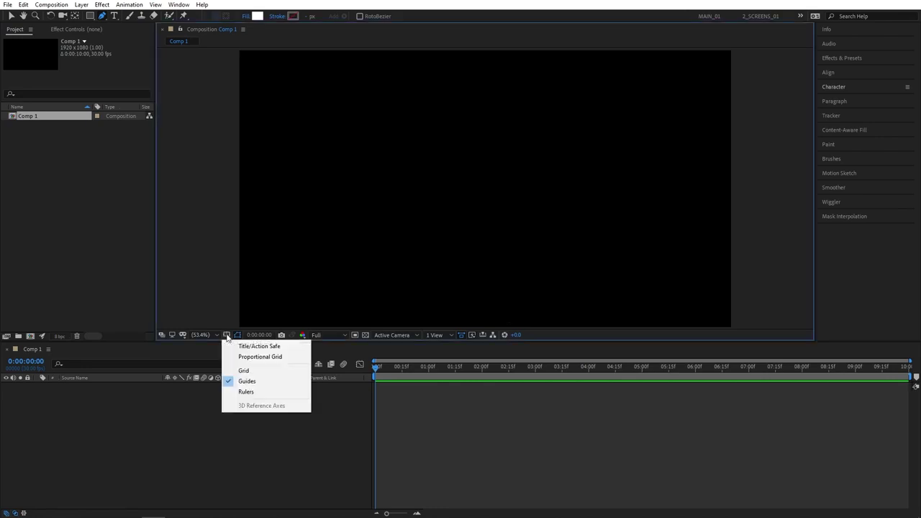
click(267, 347)
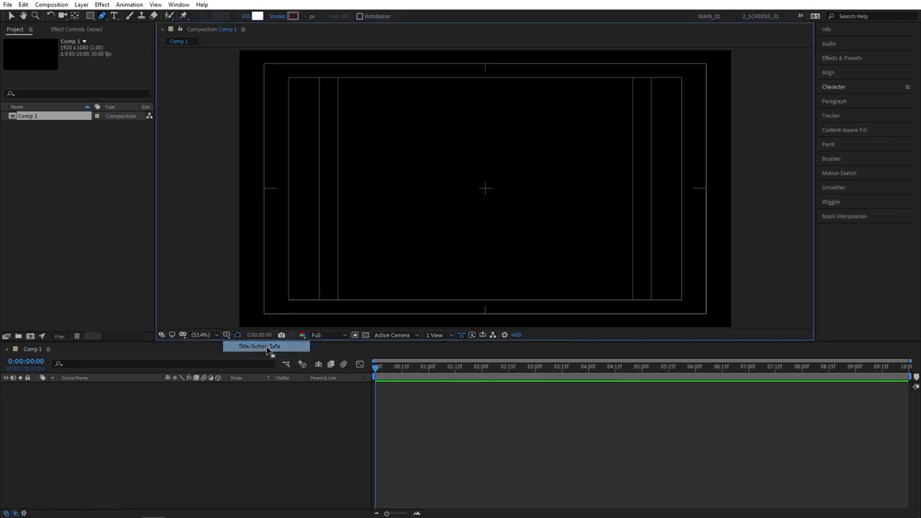
- Draw a closed four-point path with the Pen tool, centred in the composition
click(485, 301)
click(420, 243)
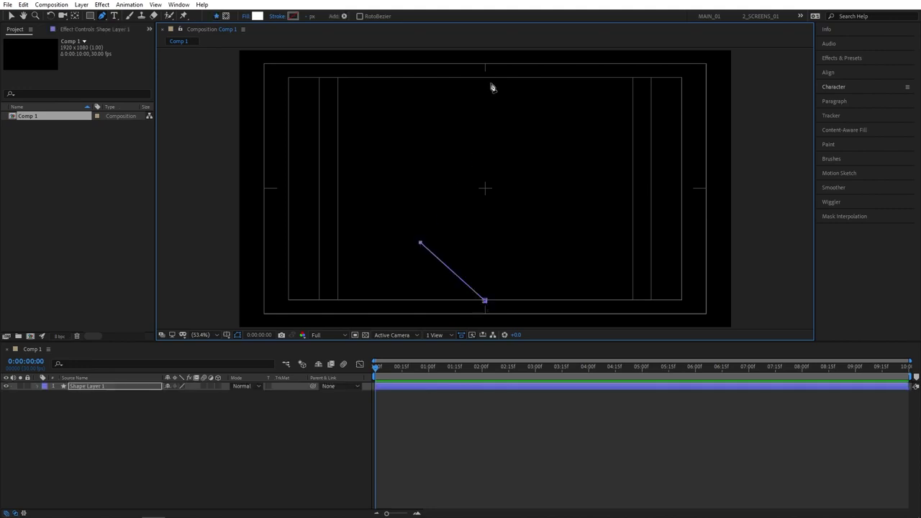
click(486, 76)
click(542, 238)
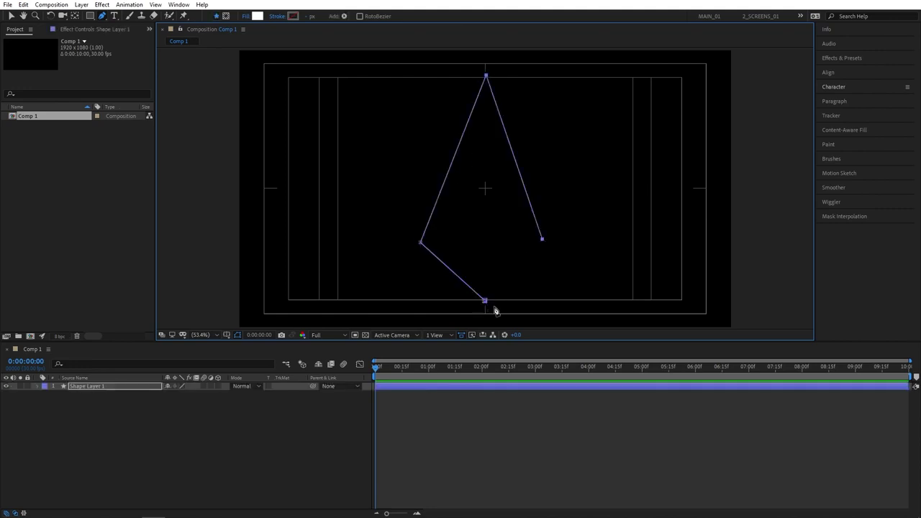
click(485, 301)
- Convert the path's corners into curves to form a white teardrop
key(alt)
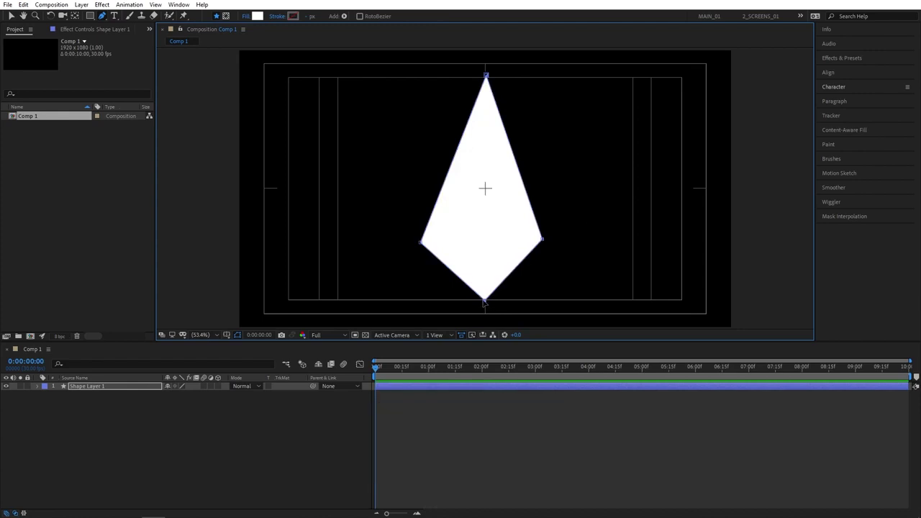
key(alt)
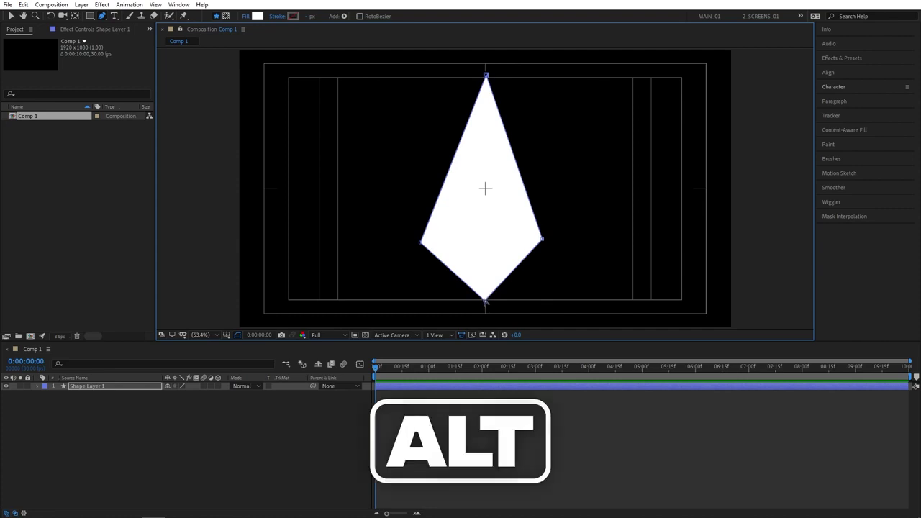
drag(484, 301, 513, 301)
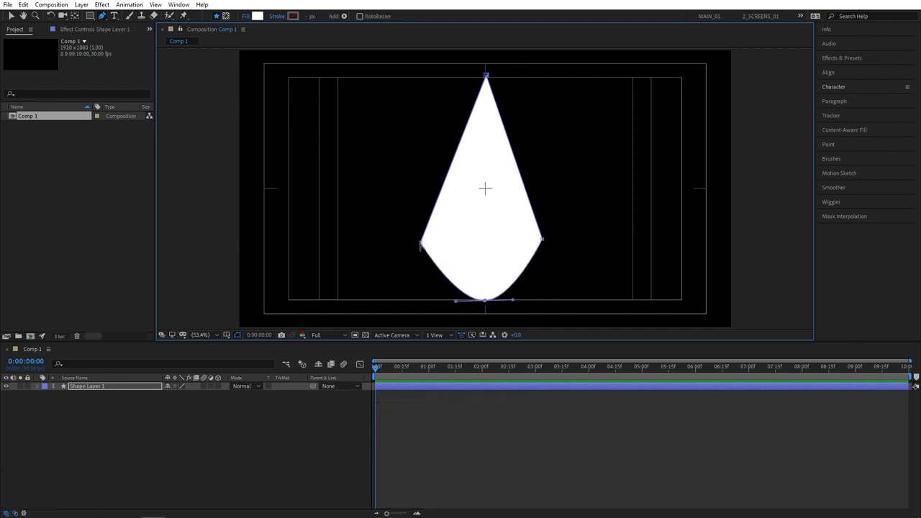
drag(421, 243, 421, 288)
drag(542, 239, 541, 182)
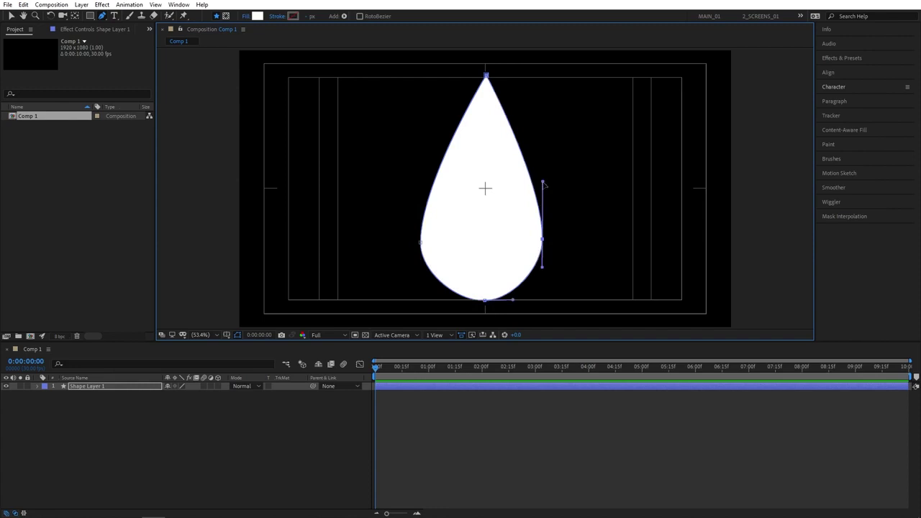
drag(542, 182, 543, 235)
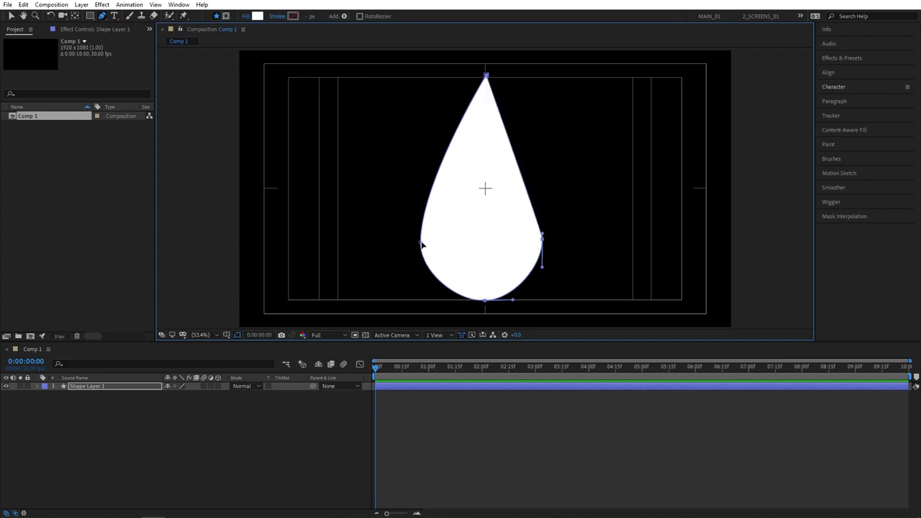
drag(422, 246, 423, 186)
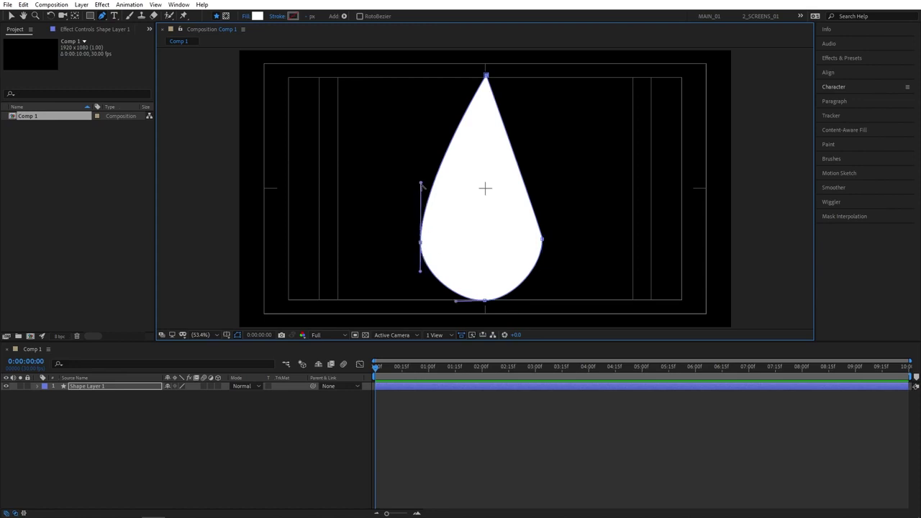
drag(422, 190, 424, 236)
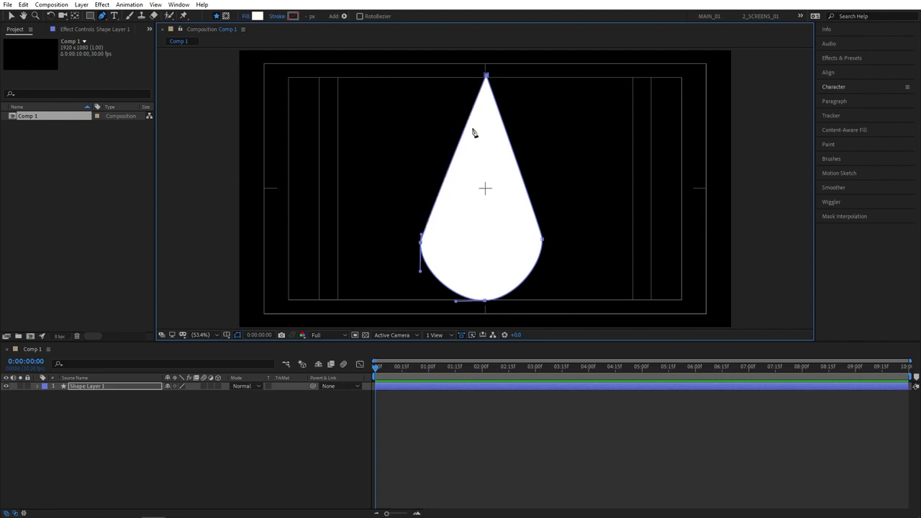
click(486, 73)
- Rename the shape layer to Fire
click(120, 399)
click(114, 386)
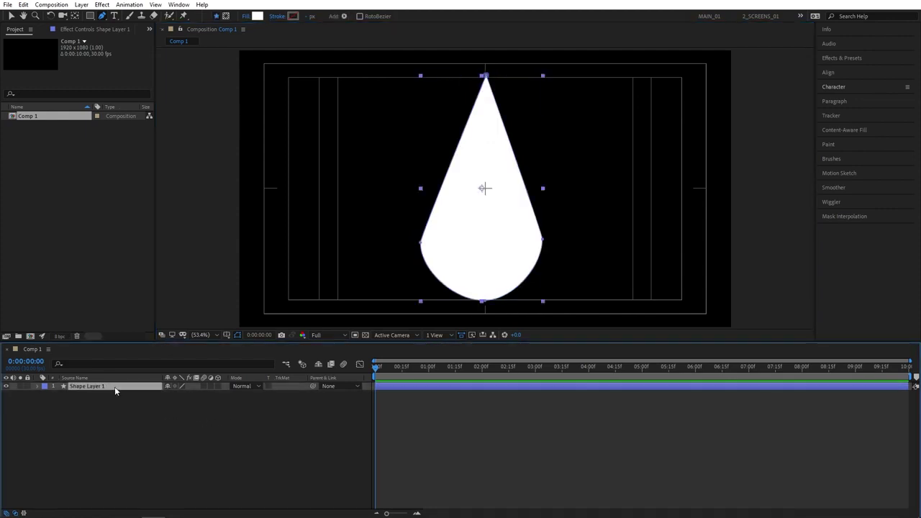
key(Return)
text(Fire)
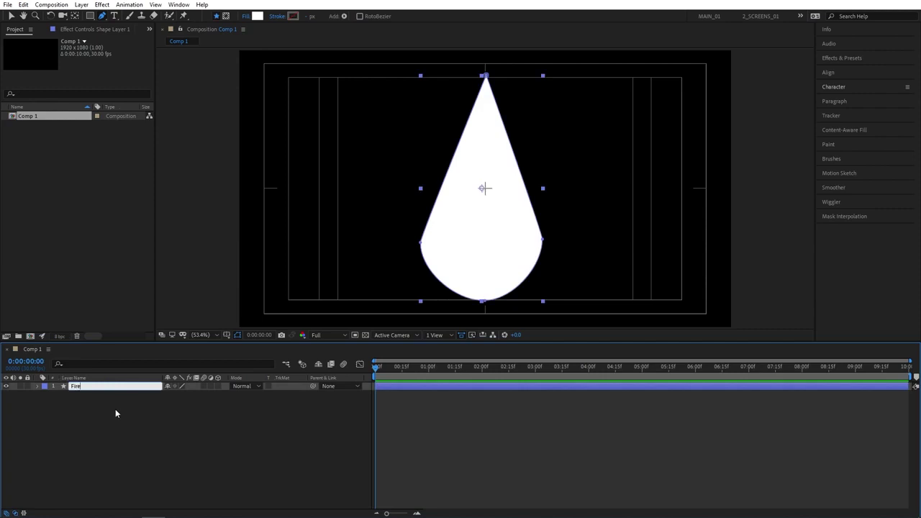
click(115, 409)
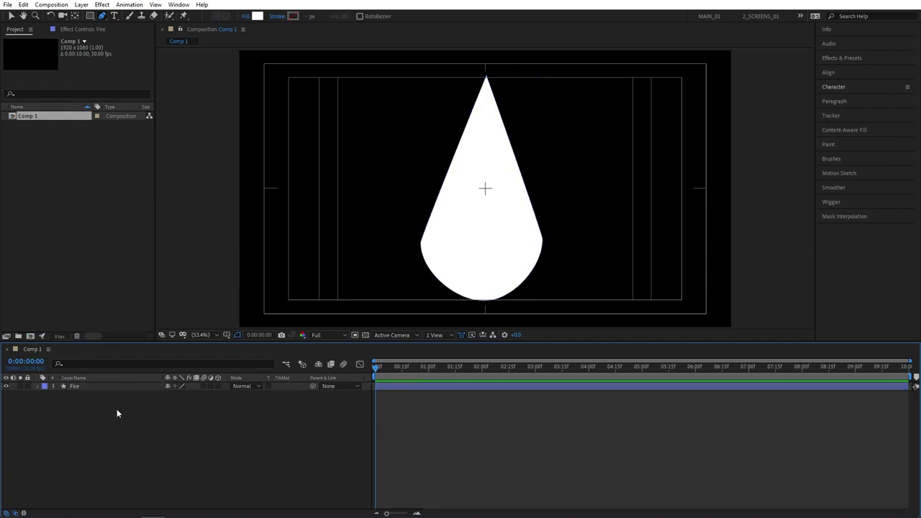
- Apply the Wave Warp effect to the Fire layer
key(v)
click(842, 58)
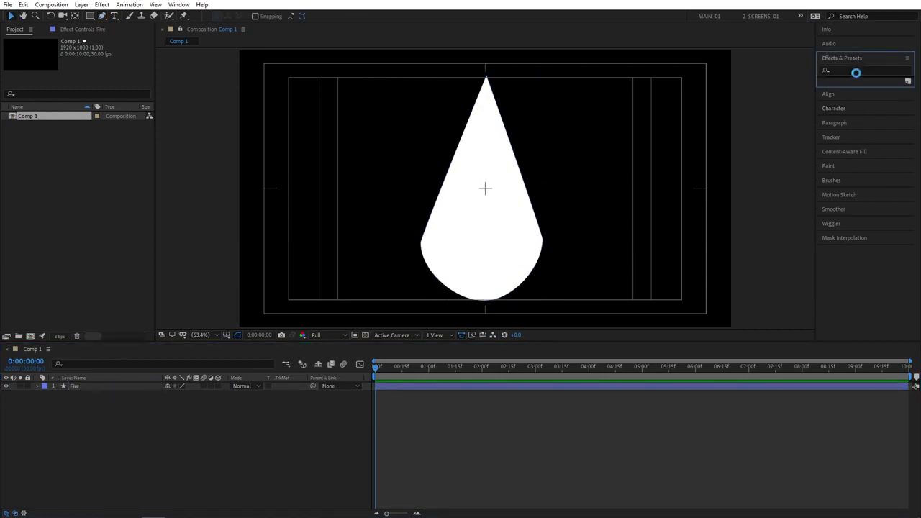
click(856, 71)
text(wave war)
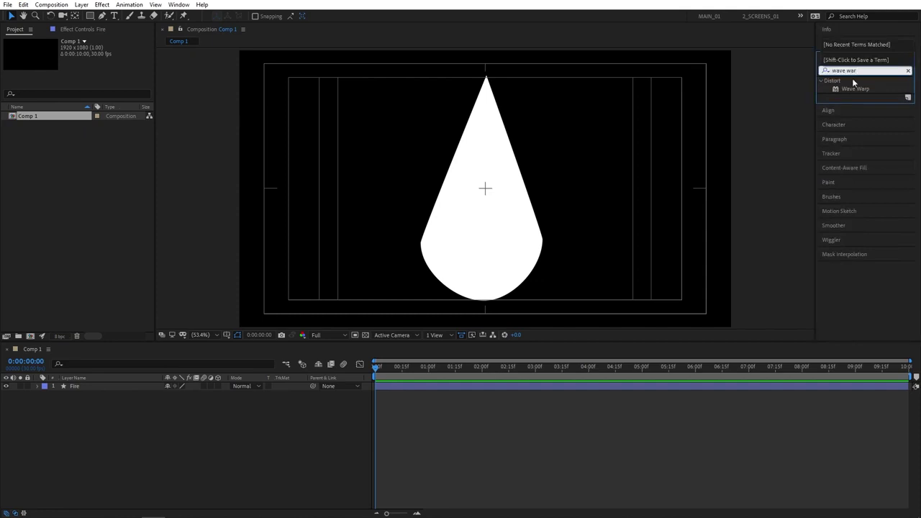
mouse_move(855, 89)
mouse_down()
mouse_move(439, 338)
mouse_move(115, 393)
mouse_move(84, 388)
mouse_up()
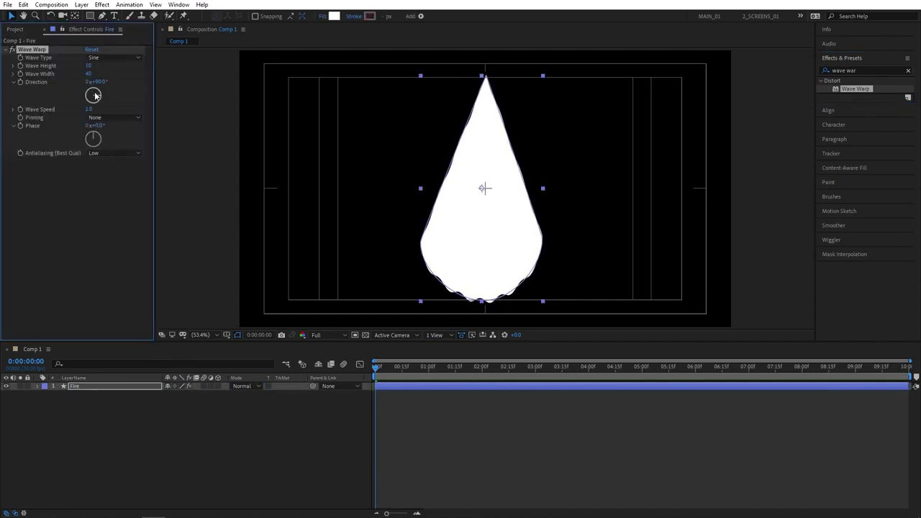
- Set Wave Warp direction to 0°, width 250, height 30 and speed 2.0
drag(96, 96, 92, 85)
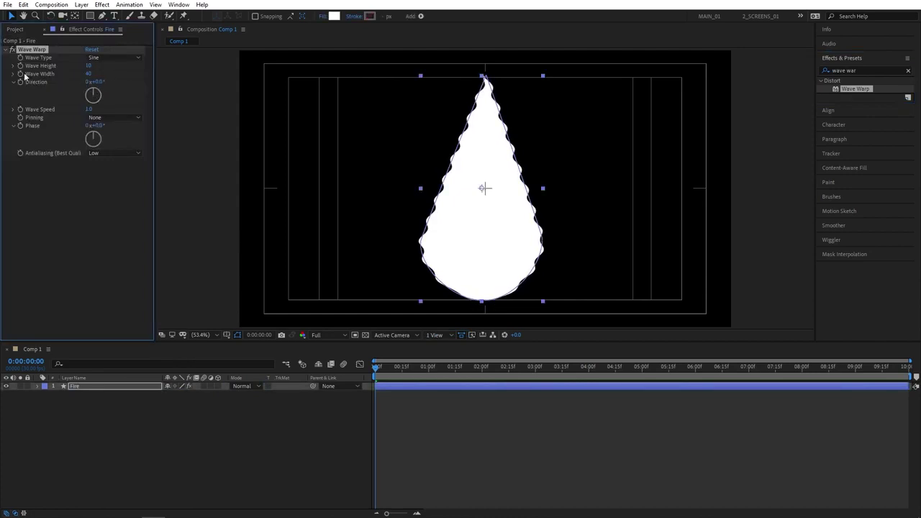
click(88, 74)
text(250)
key(Return)
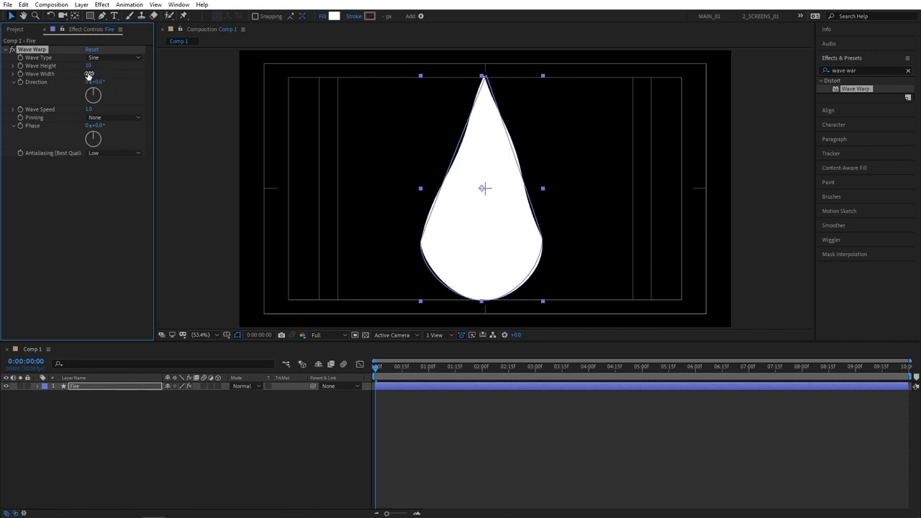
click(88, 66)
text(30)
key(Return)
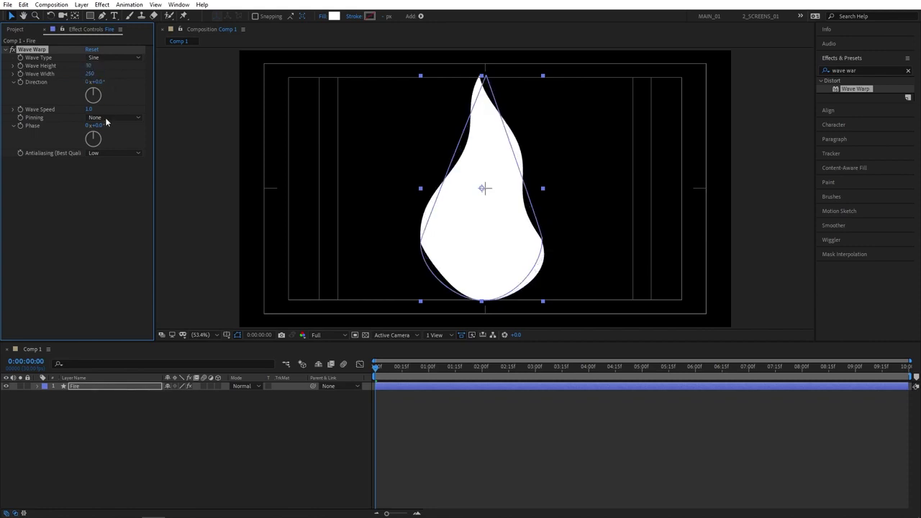
click(87, 109)
text(2)
key(Return)
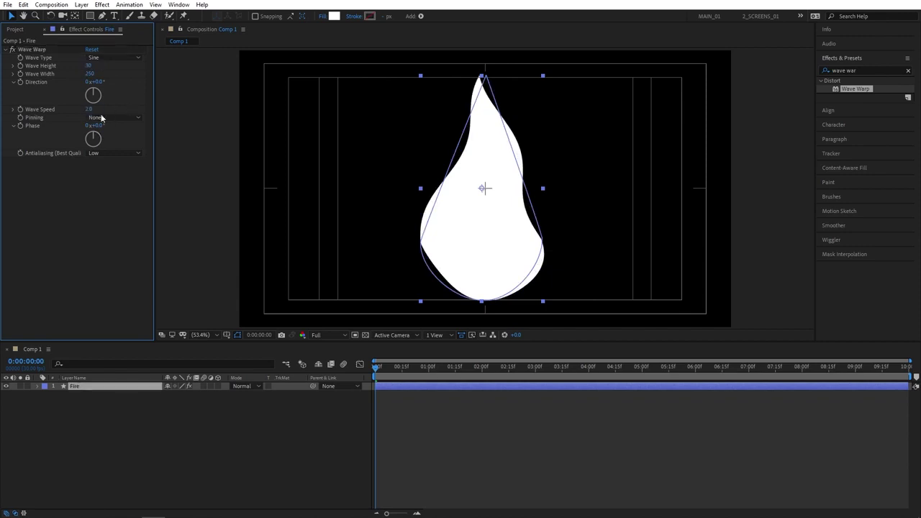
- Pin the wave at the Bottom Edge and preview the rippling flame
click(108, 117)
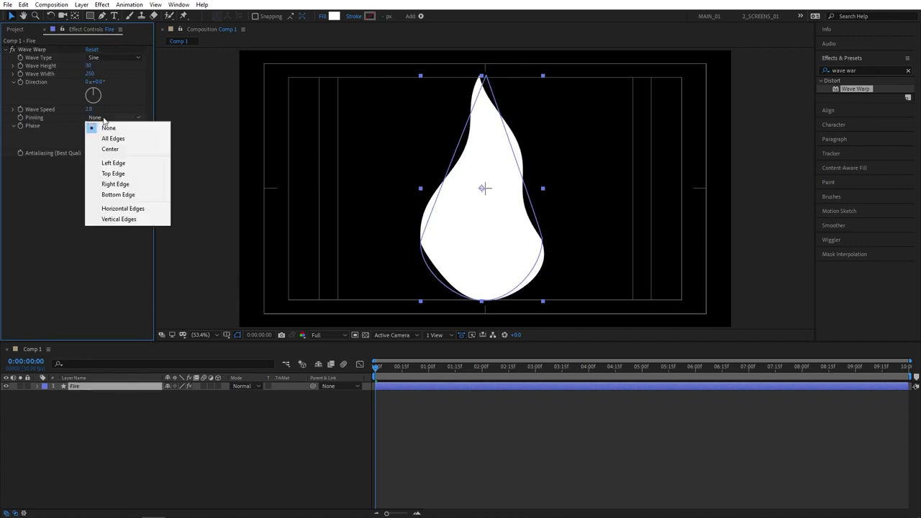
click(133, 195)
key(space)
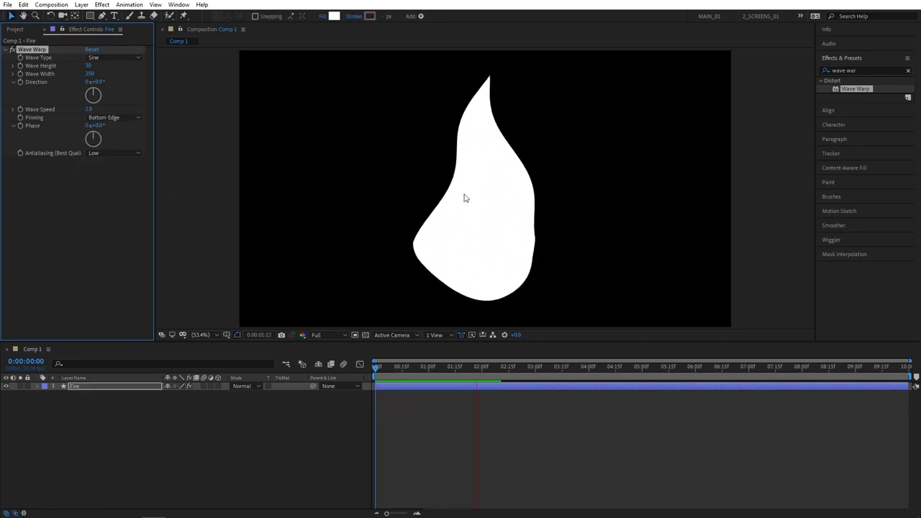
- Stop the preview and apply a Fill effect to the Fire layer
key(space)
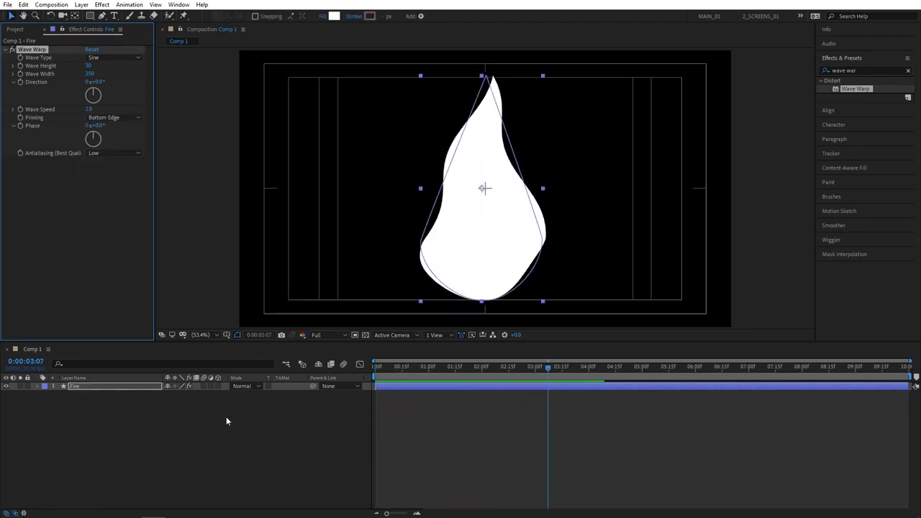
click(215, 435)
click(78, 387)
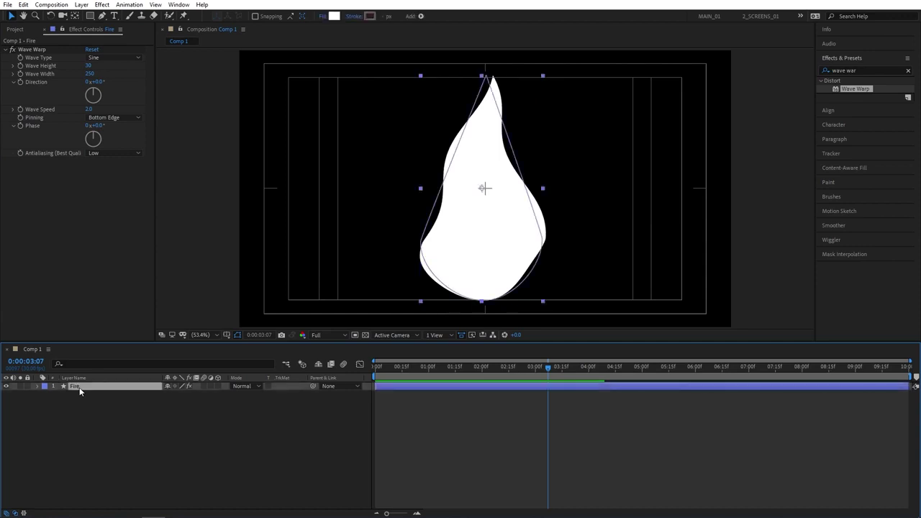
double_click(849, 70)
triple_click(847, 70)
text(fill)
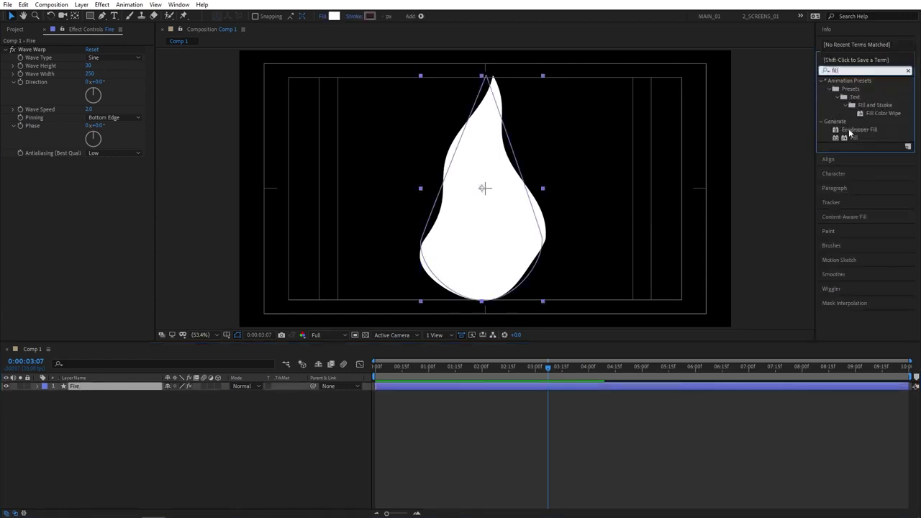
drag(852, 137, 82, 385)
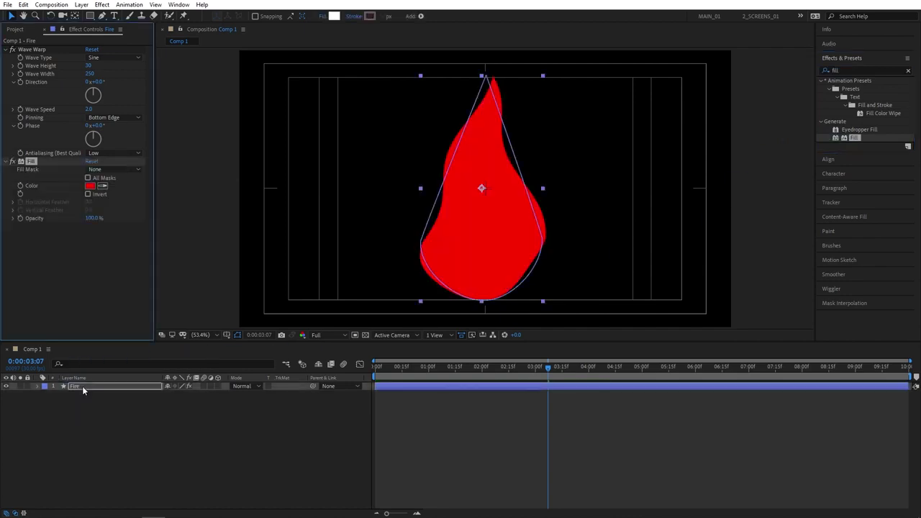
- Set the Fill colour to orange FFA800 and copy its hex value
click(89, 186)
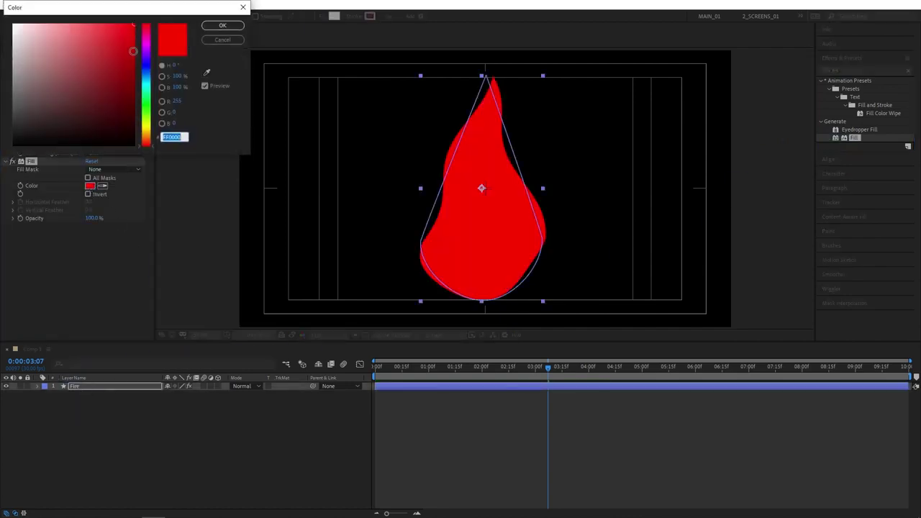
click(150, 144)
drag(150, 144, 156, 134)
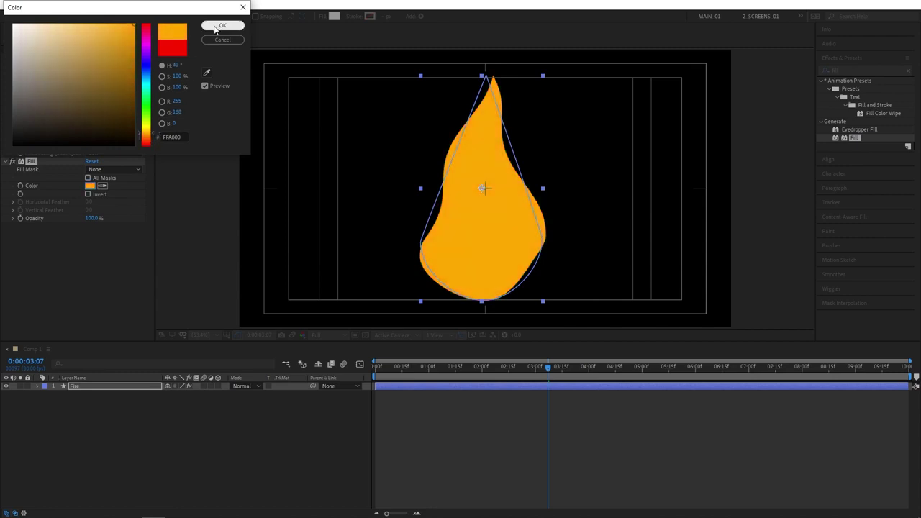
click(222, 26)
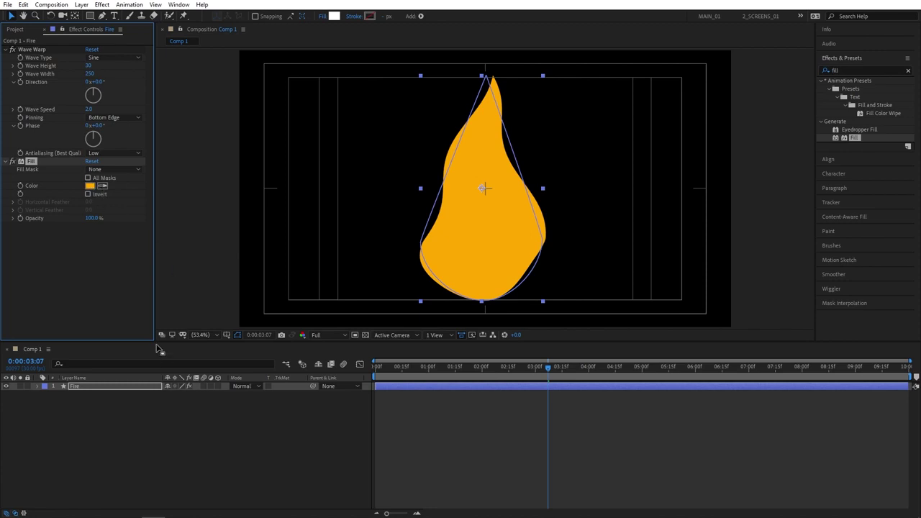
click(90, 187)
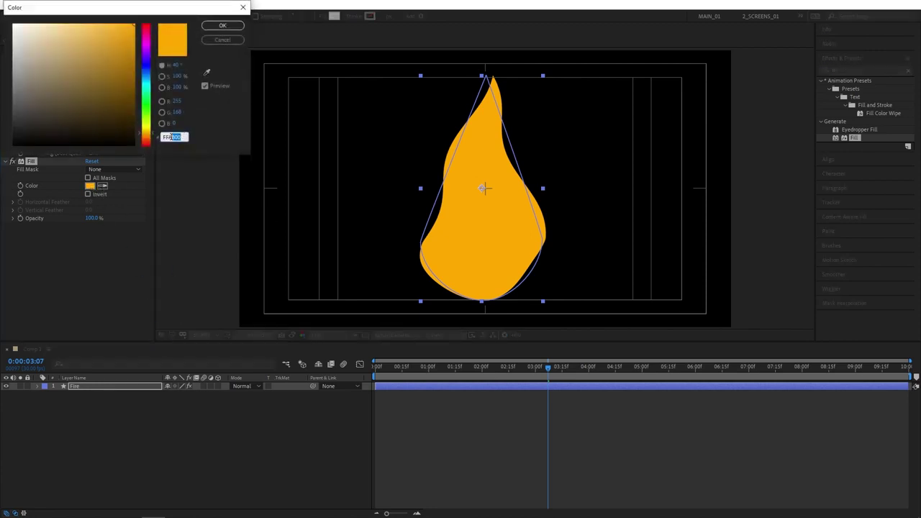
key(ctrl+c)
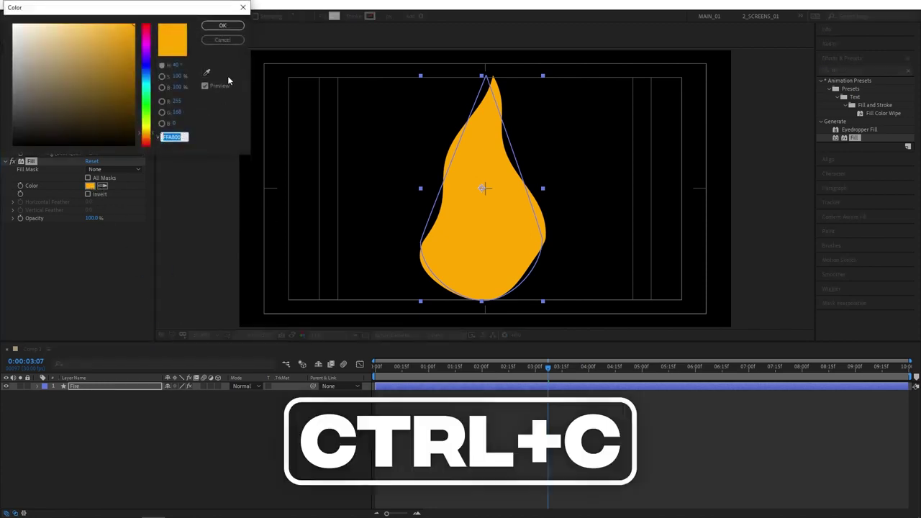
click(222, 25)
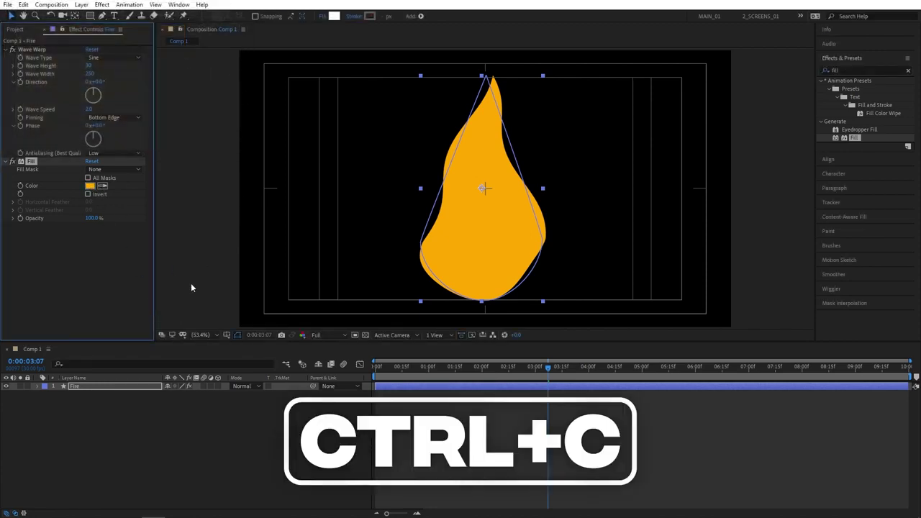
- Duplicate Fire into Fire 2 and change its Fill colour to red-orange FF4800
click(102, 432)
click(78, 387)
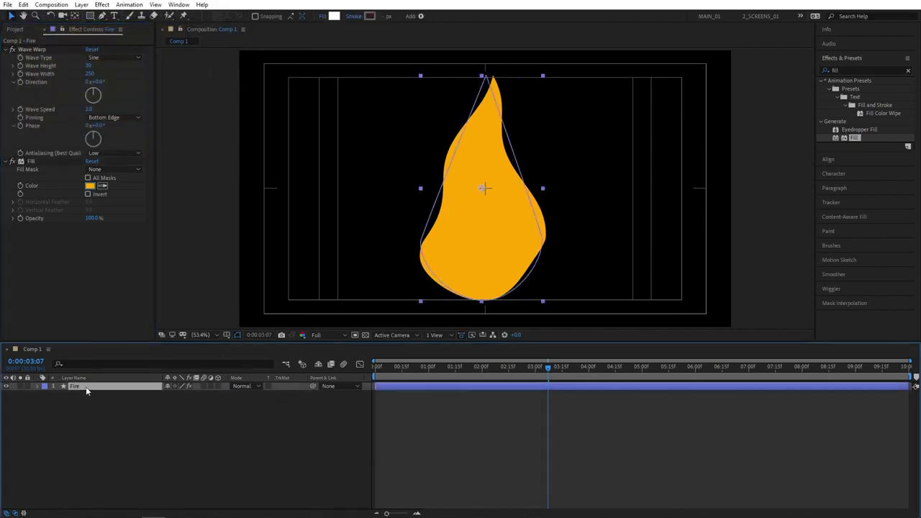
key(ctrl+d)
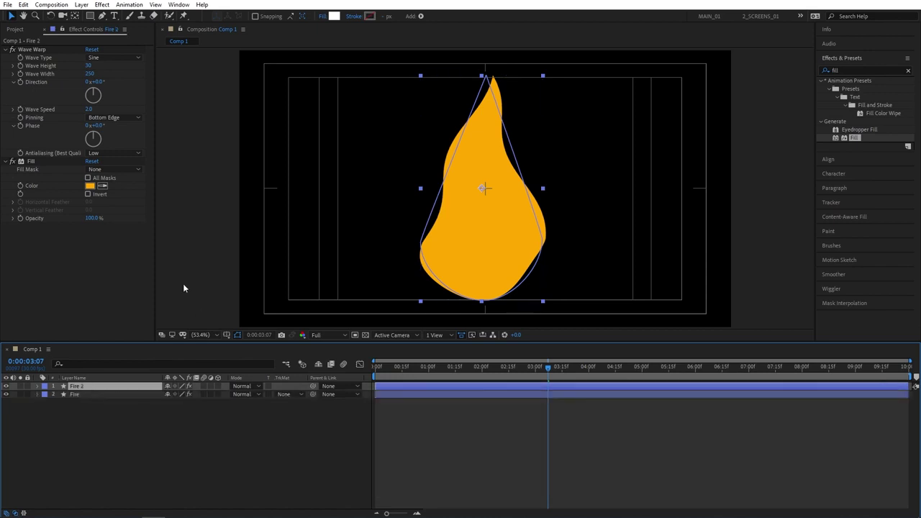
click(89, 186)
drag(146, 134, 152, 143)
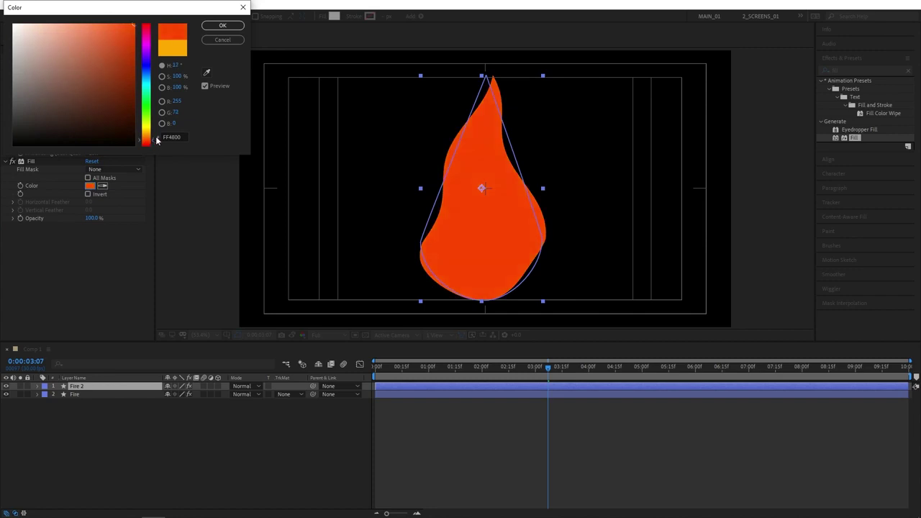
click(223, 26)
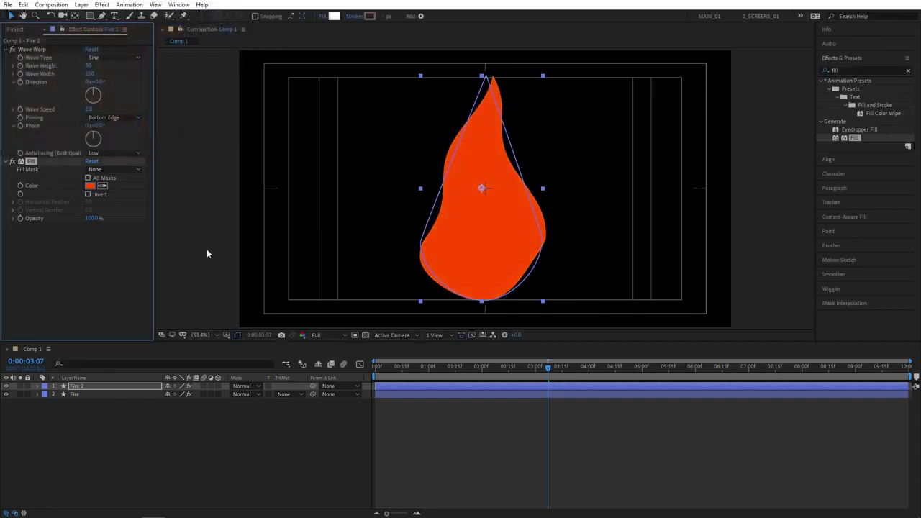
- Scale Fire 2 to 70% and move it lower inside the orange flame
key(s)
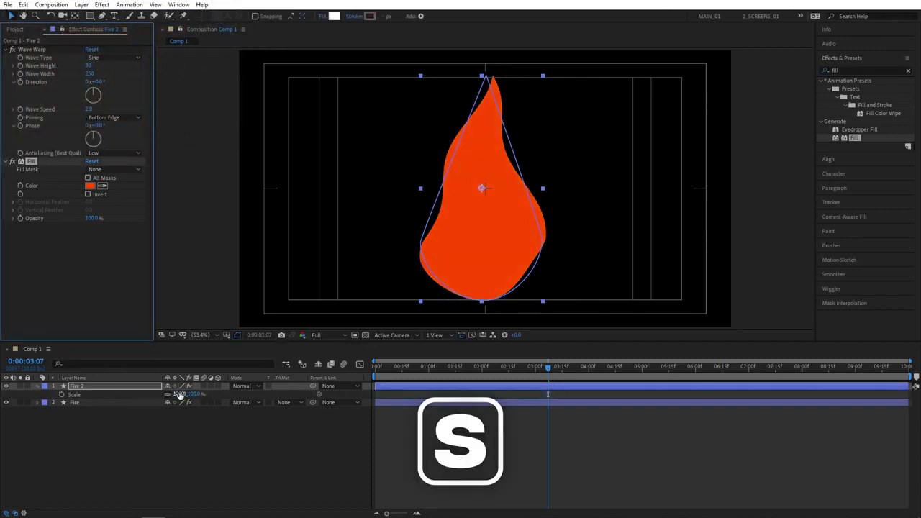
click(180, 394)
text(70)
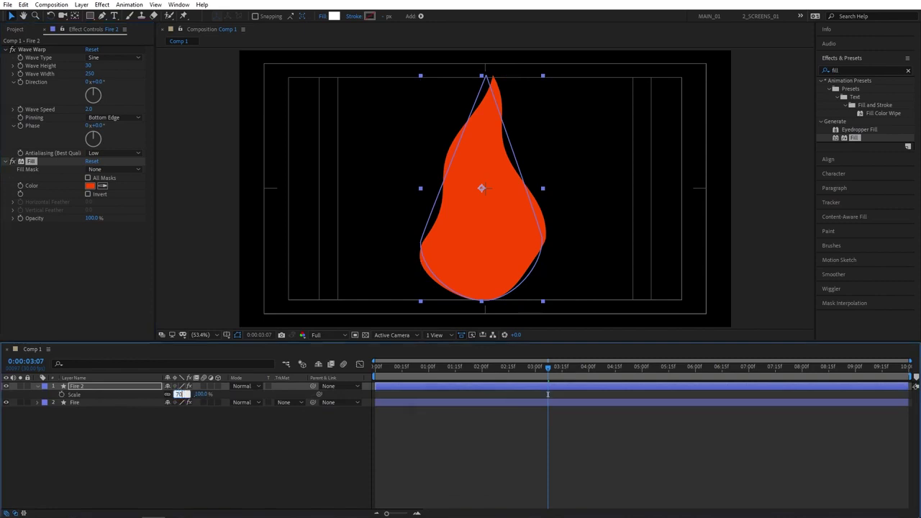
key(Return)
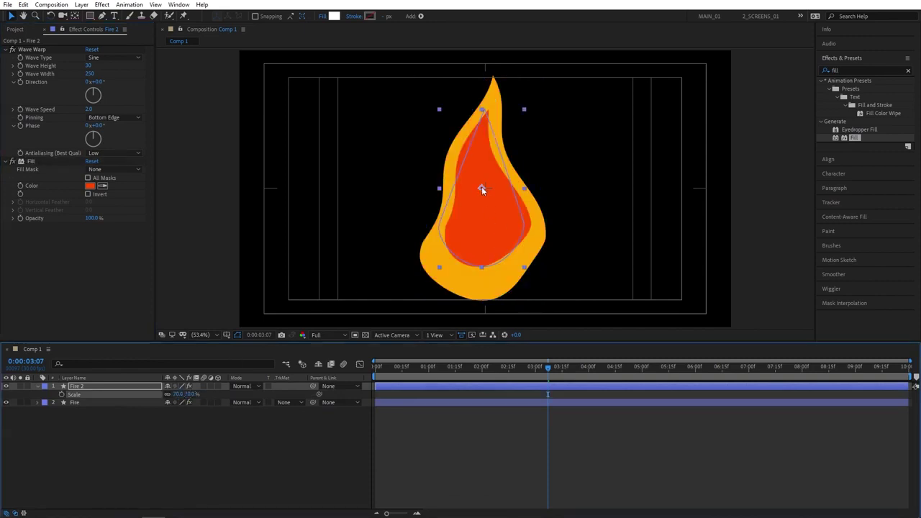
drag(482, 189, 496, 213)
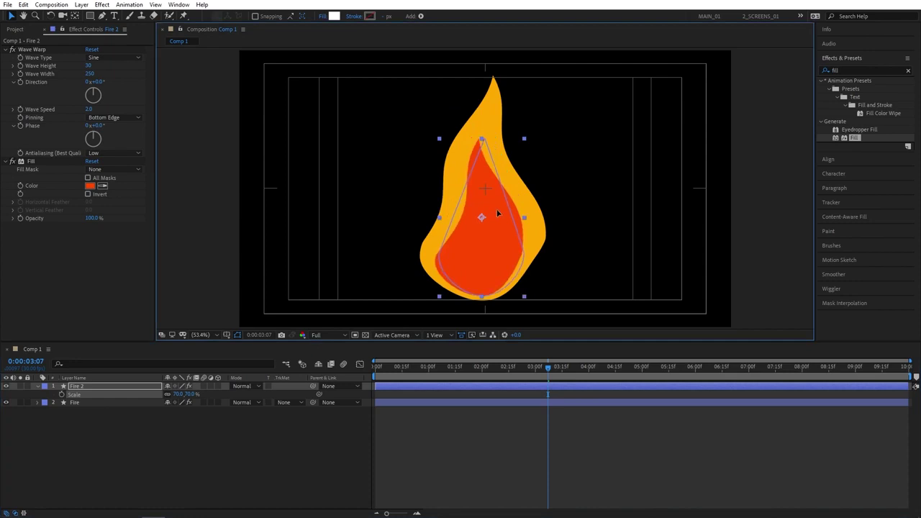
click(253, 494)
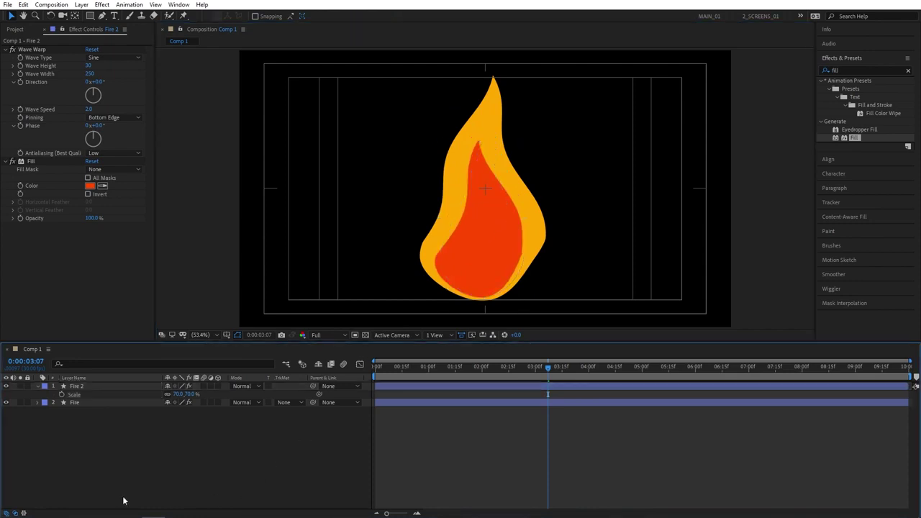
- Duplicate Fire 2 into Fire 3 and paste the orange FFA800 fill colour
click(81, 389)
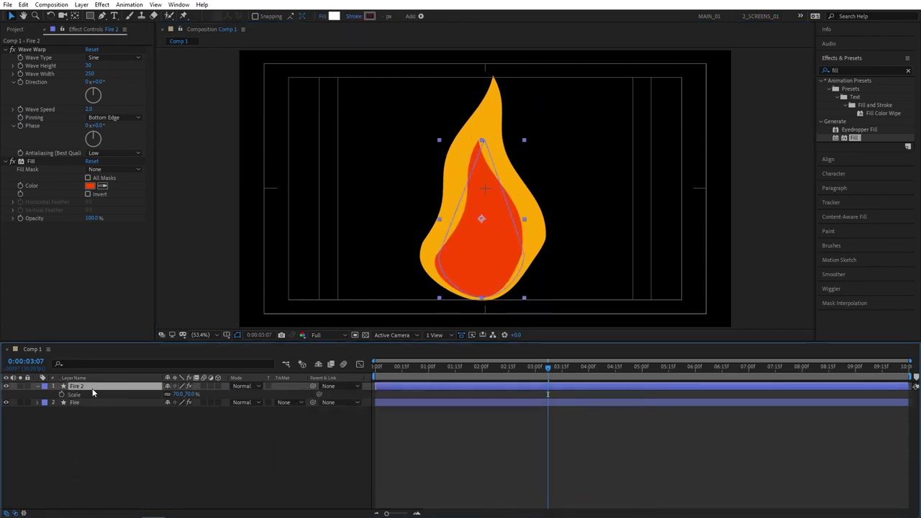
key(ctrl+d)
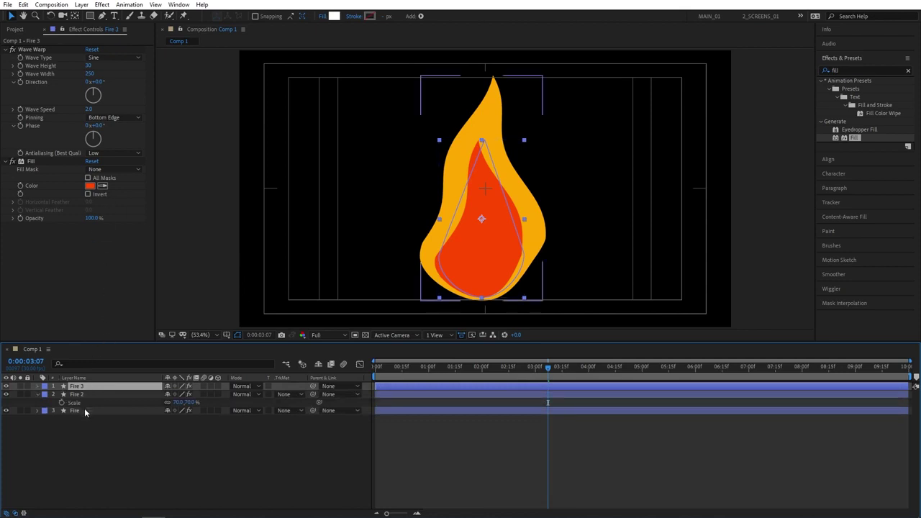
click(93, 186)
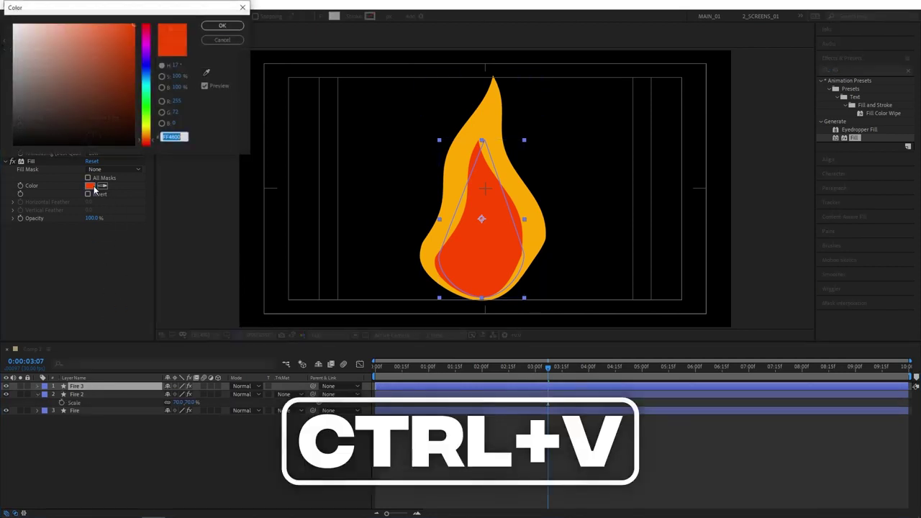
key(ctrl+v)
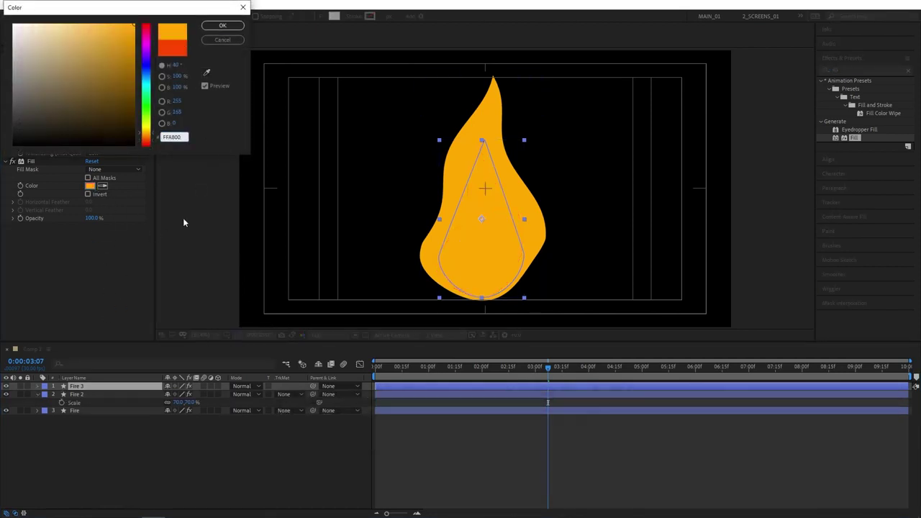
click(229, 26)
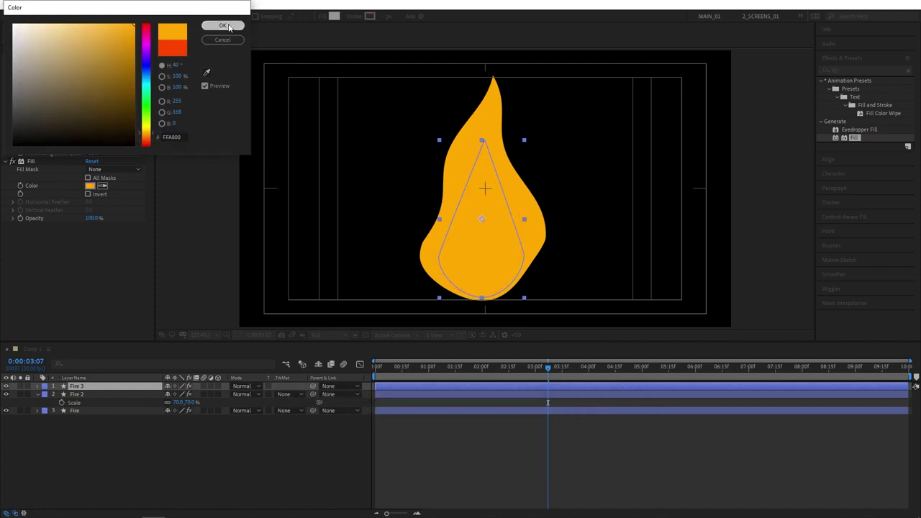
- Scale Fire 3 to 40% and move it down toward the flame's base
key(s)
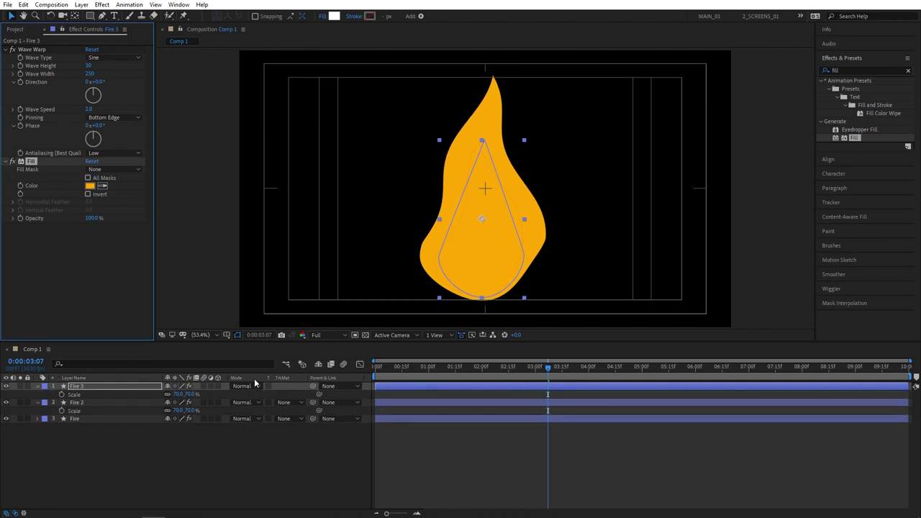
click(180, 394)
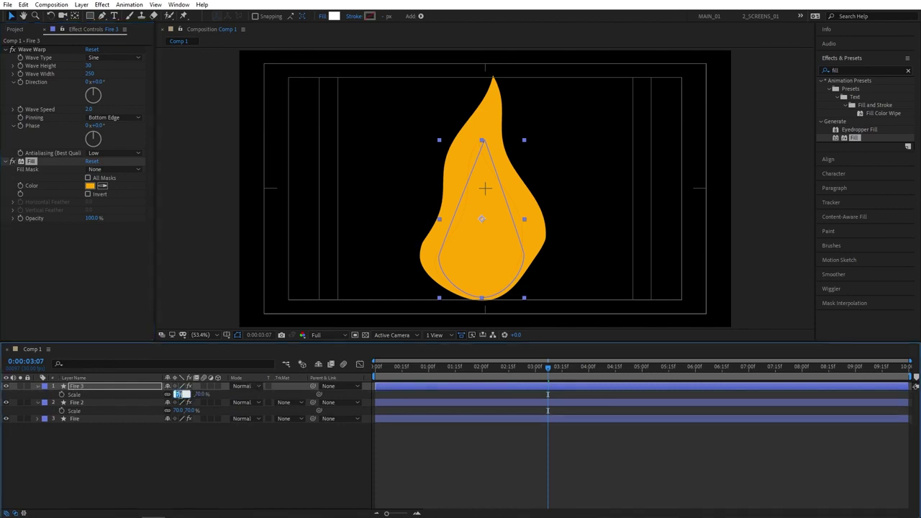
text(40)
key(Return)
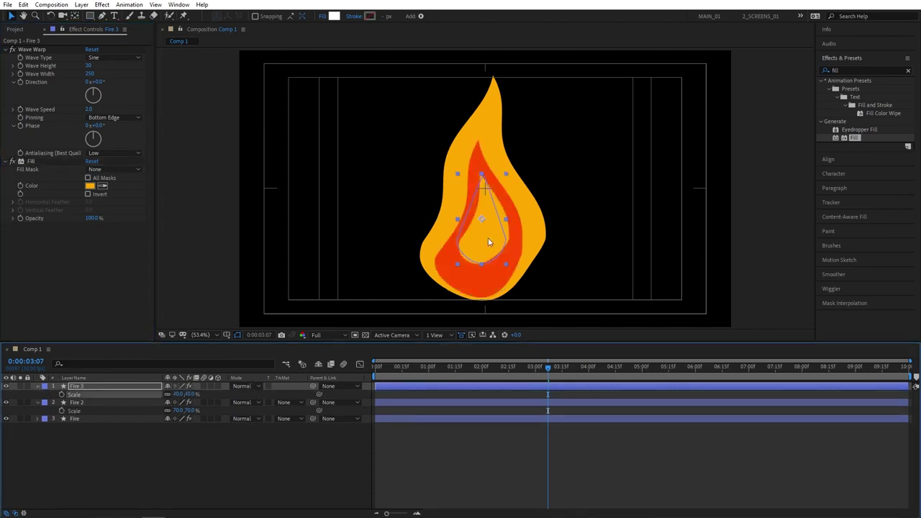
drag(486, 216, 484, 250)
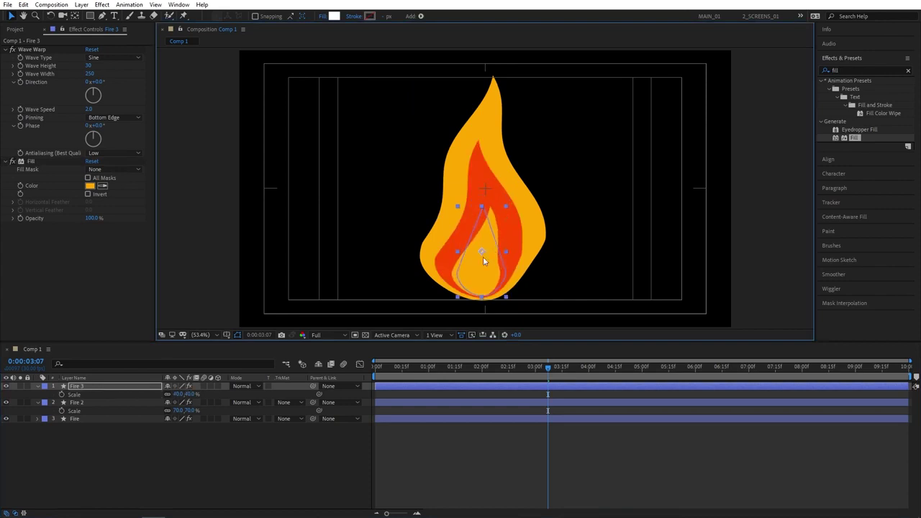
- Rewind to the start and preview the three-tone flame animation
click(302, 462)
drag(403, 371, 368, 371)
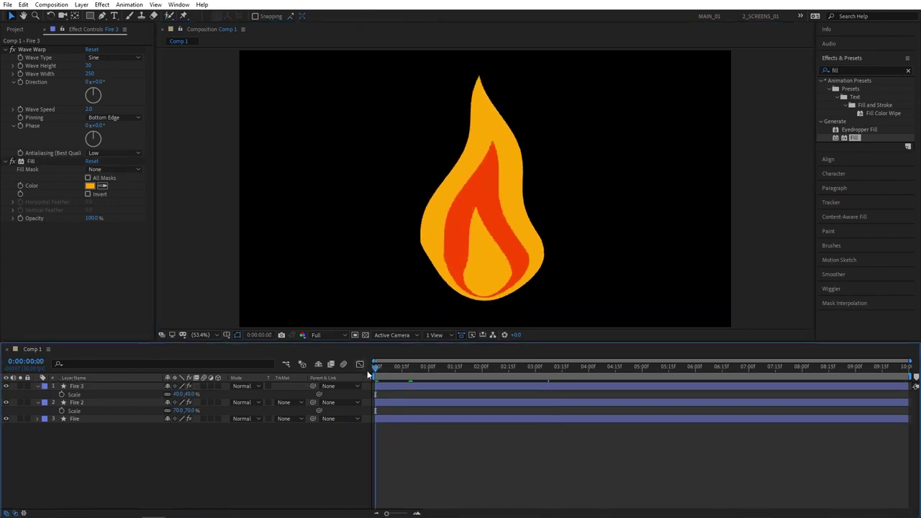
key(space)
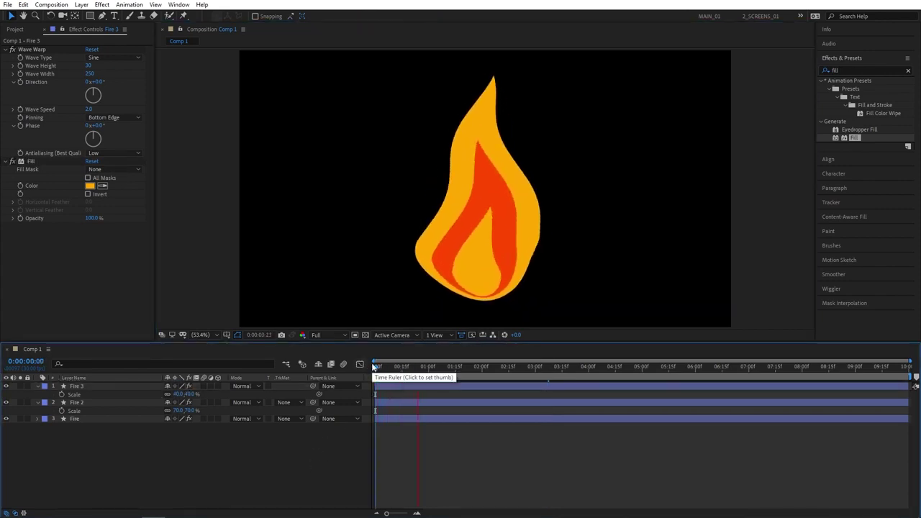
key(space)
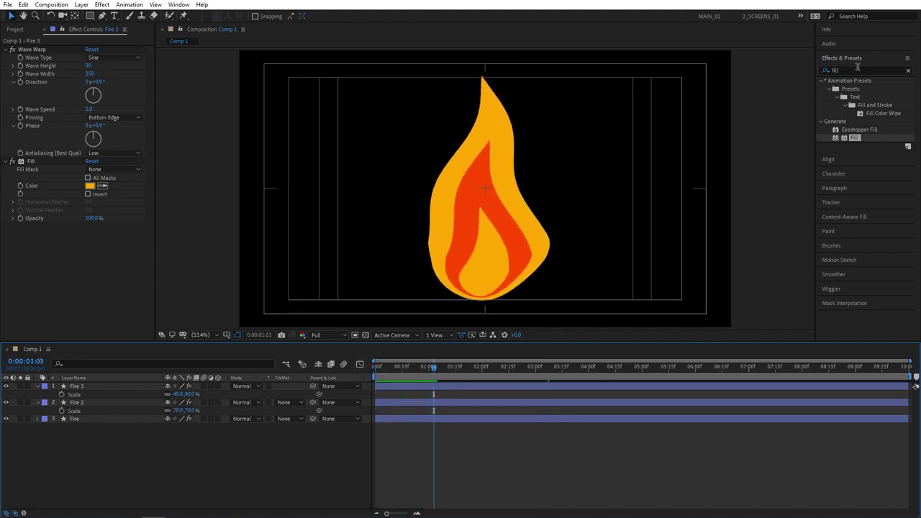
- Add a Gaussian Blur with Blurriness 60 to Fire 2
click(856, 69)
text(gauss)
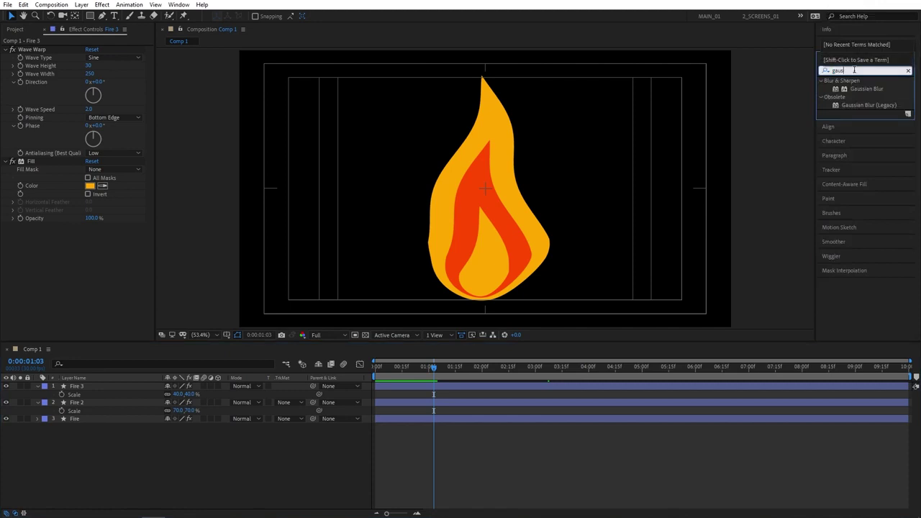
drag(869, 87, 76, 407)
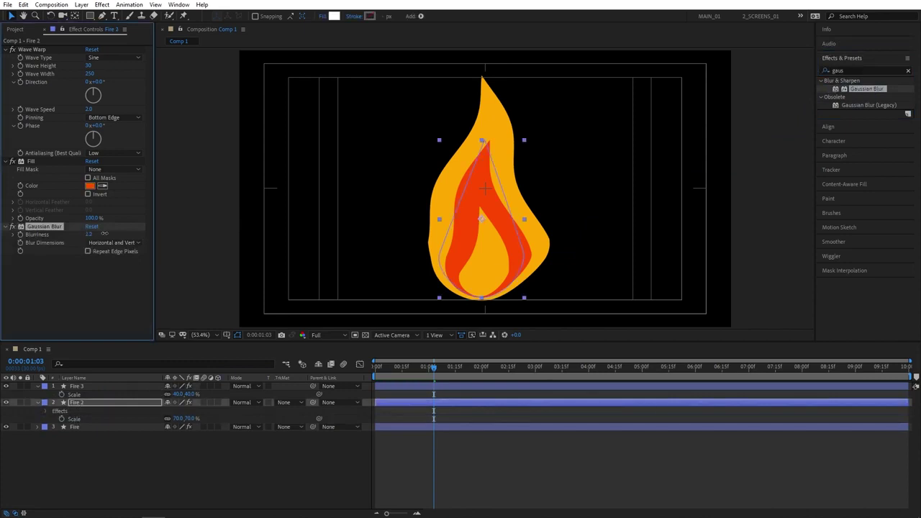
drag(89, 235, 315, 221)
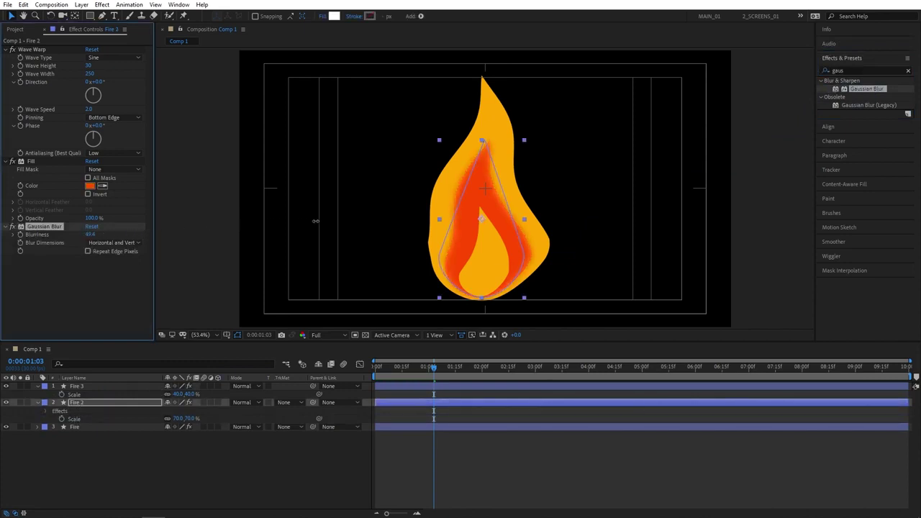
click(92, 235)
text(60)
key(Return)
- Copy the Gaussian Blur onto Fire 3 and preview the blurred flame
key(ctrl+c)
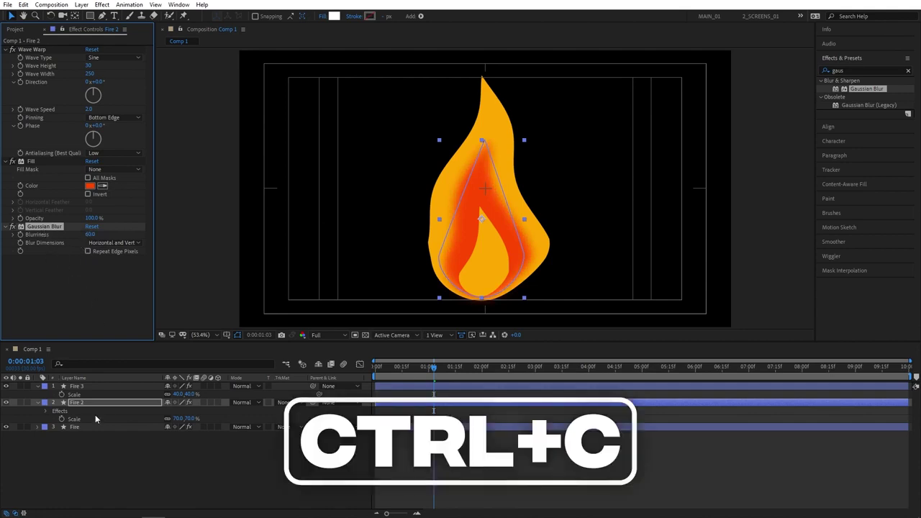
click(84, 387)
key(ctrl+v)
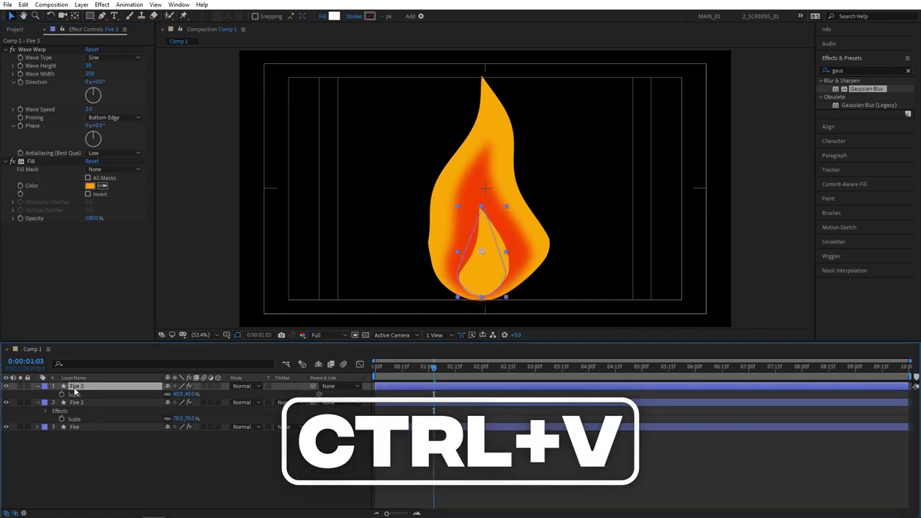
click(139, 470)
click(382, 369)
key(space)
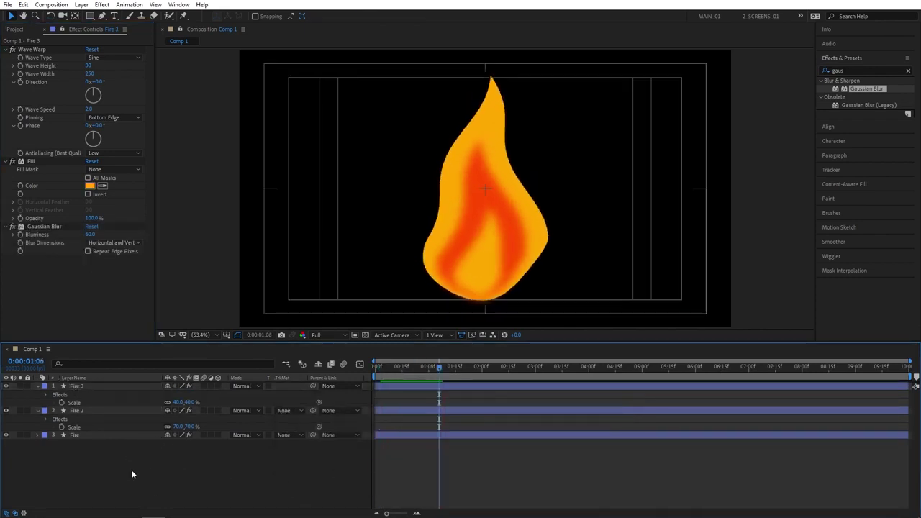
- Apply a Gaussian Blur with Blurriness 10 to the outer Fire layer
click(78, 434)
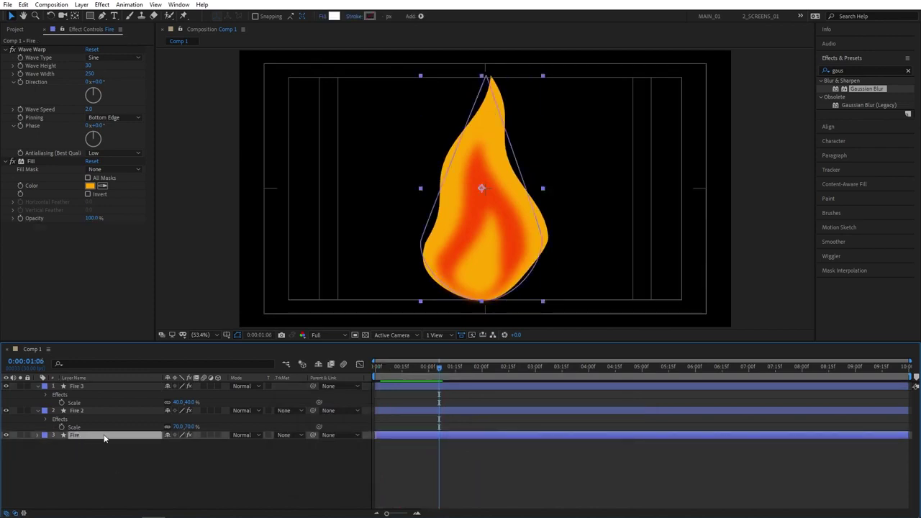
drag(91, 439, 92, 438)
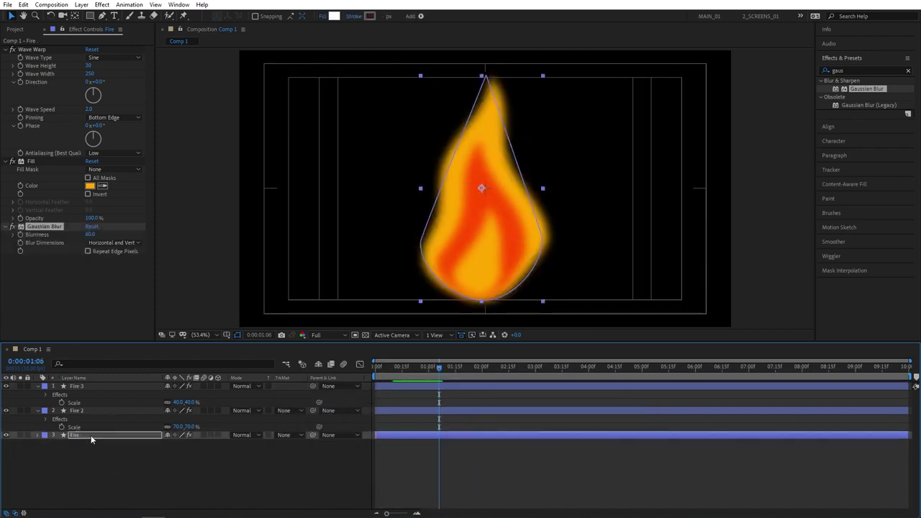
click(92, 234)
text(10)
key(Return)
click(89, 291)
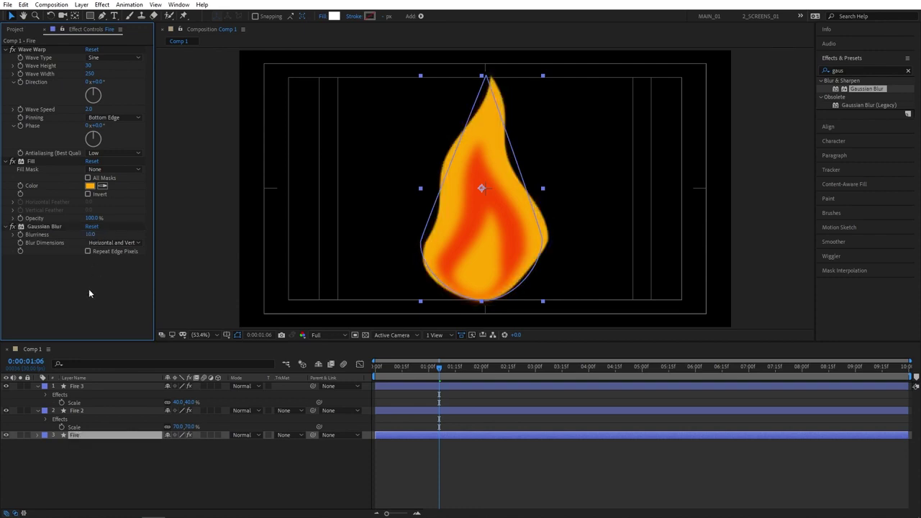
click(161, 488)
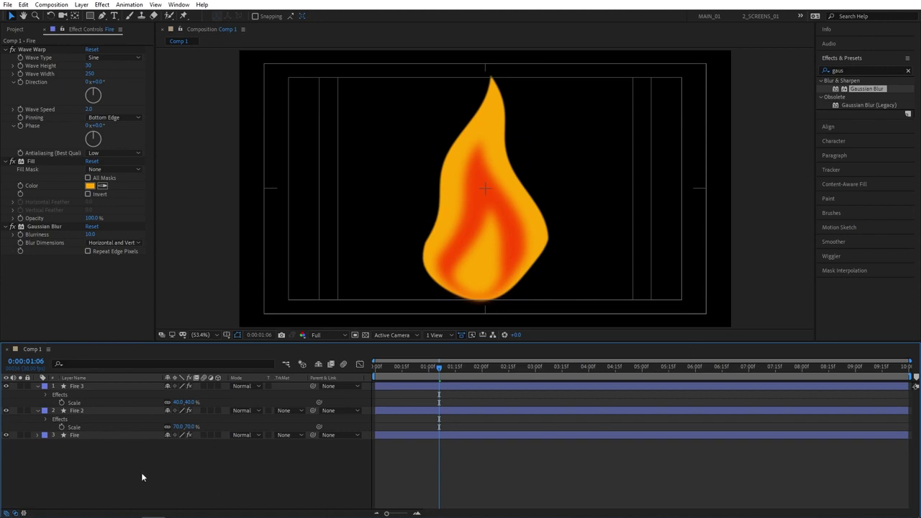
- Pre-compose the three flame layers into a composition named Fire
drag(142, 476, 82, 381)
right_click(123, 389)
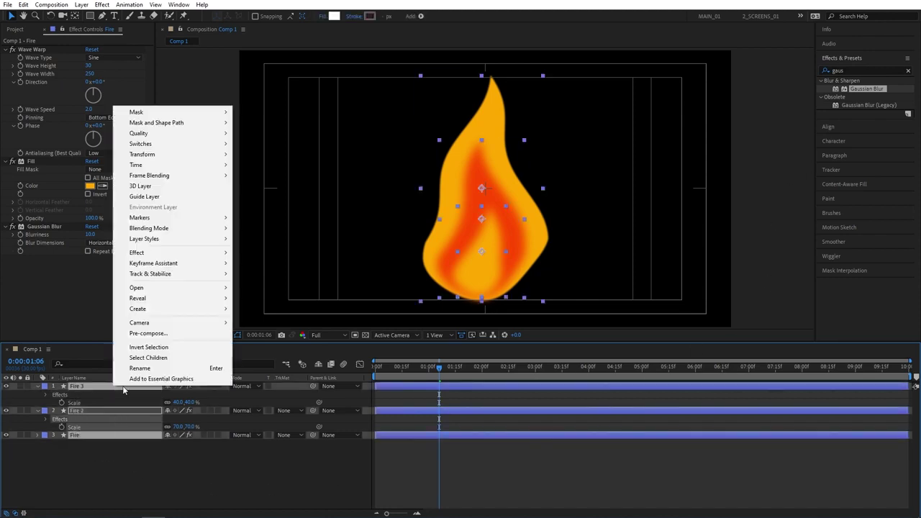
click(148, 334)
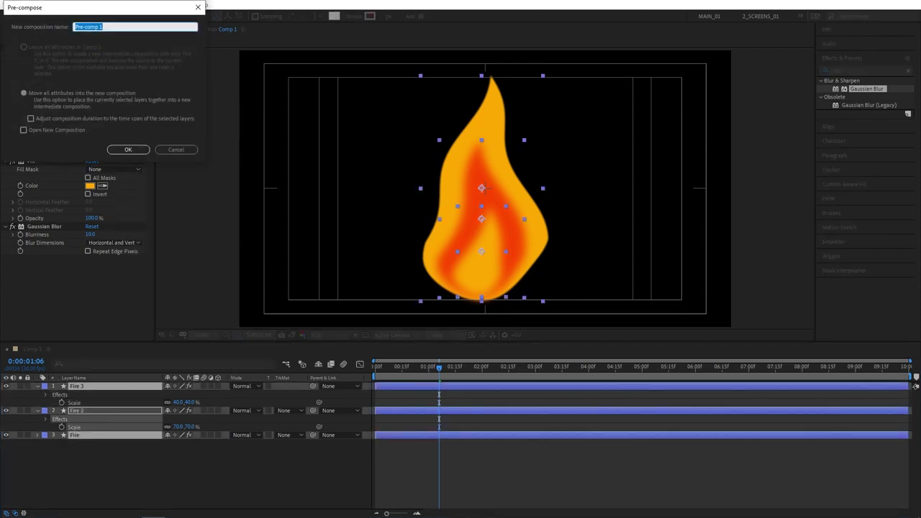
text(Fire)
key(Return)
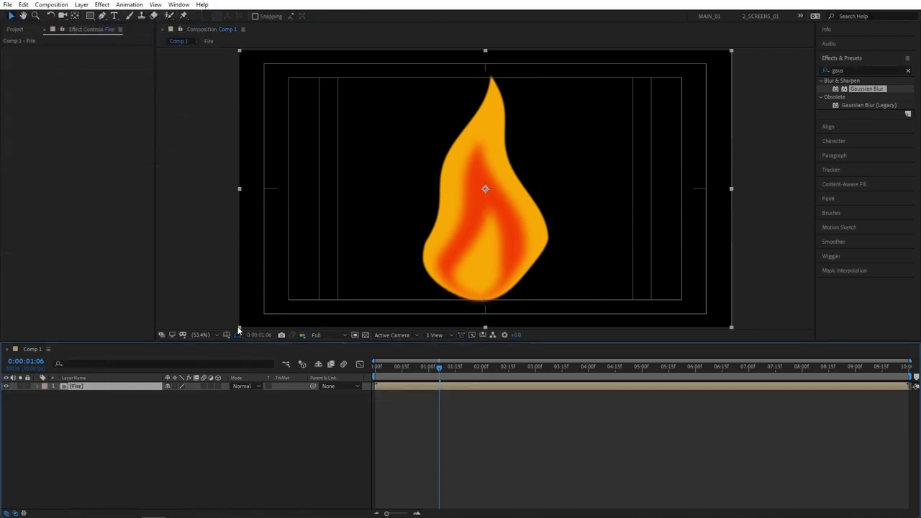
click(122, 424)
- Add a solid layer named BG and place it below Fire
right_click(106, 415)
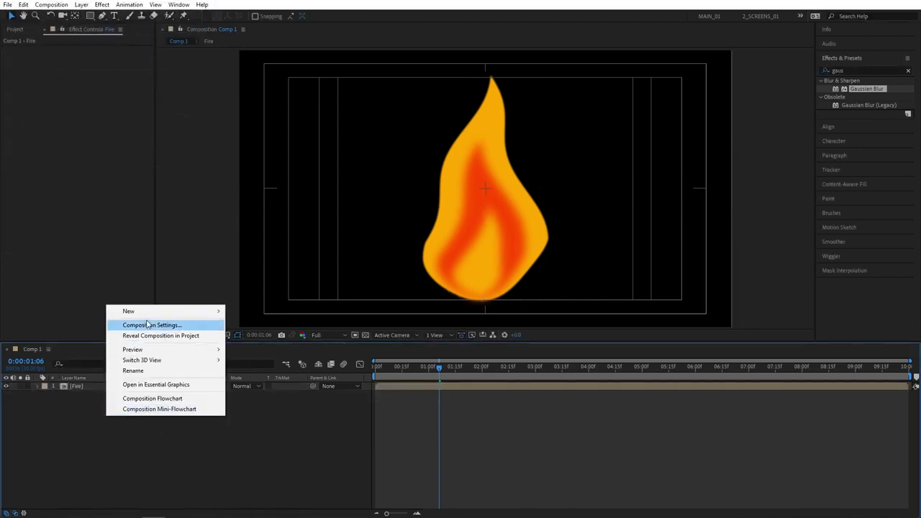
mouse_move(207, 312)
click(248, 335)
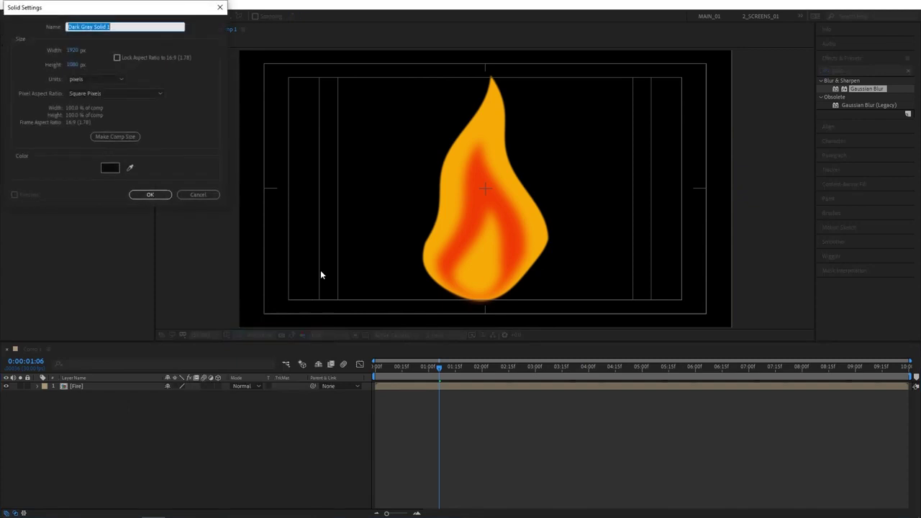
text(BG)
click(149, 194)
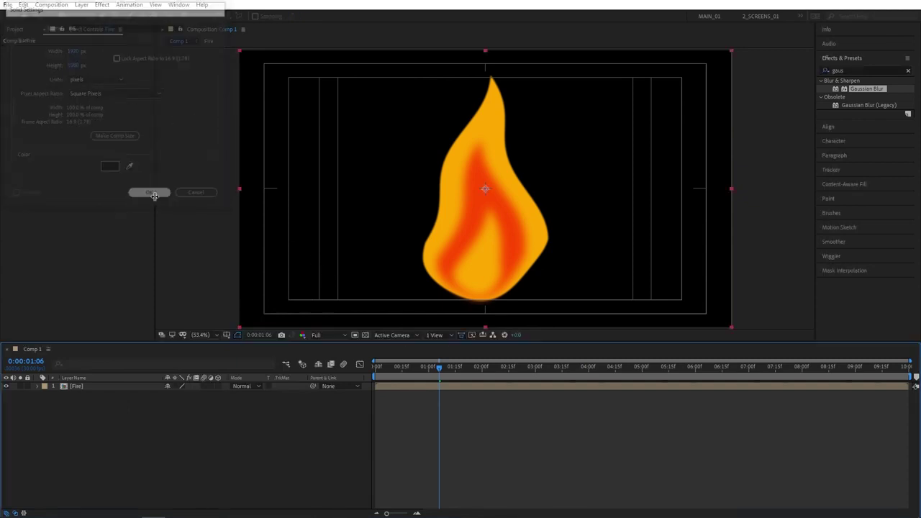
drag(75, 388, 76, 426)
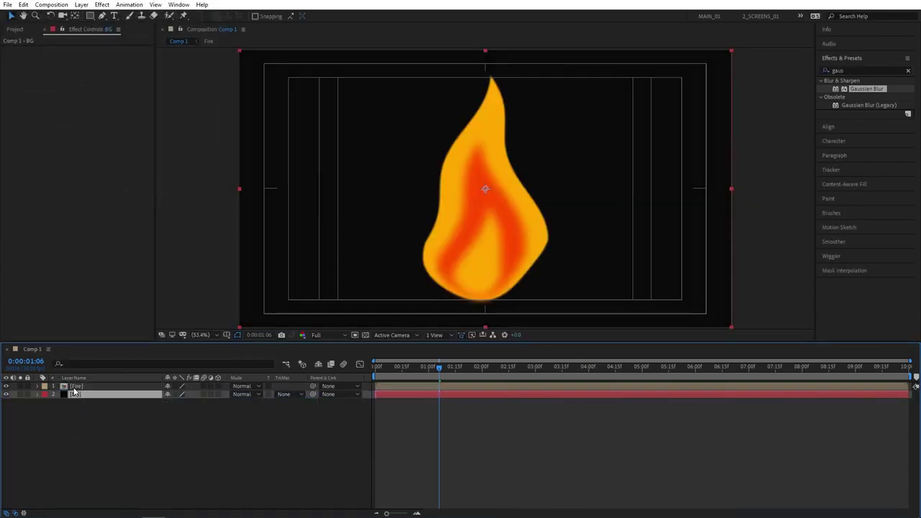
- Add a Gradient Ramp to BG with a dark brown start colour 1F1700
double_click(846, 70)
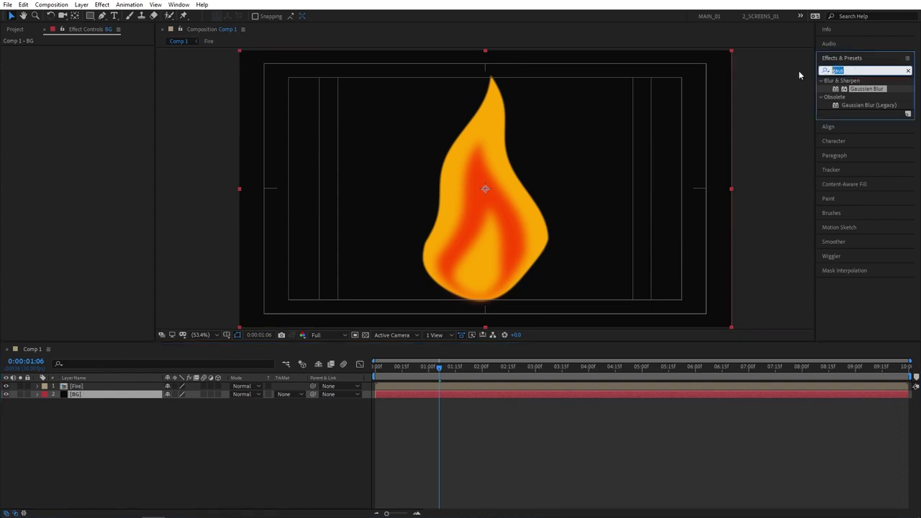
text(gradie)
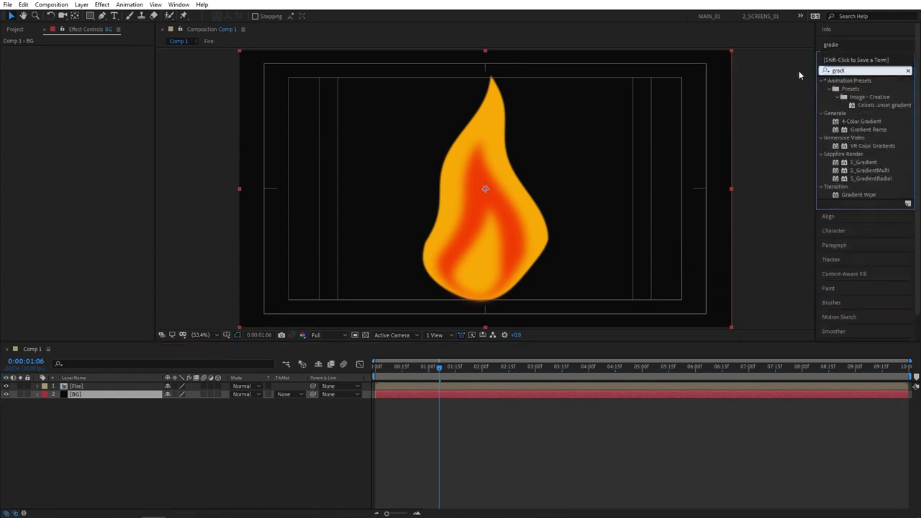
drag(868, 132, 92, 393)
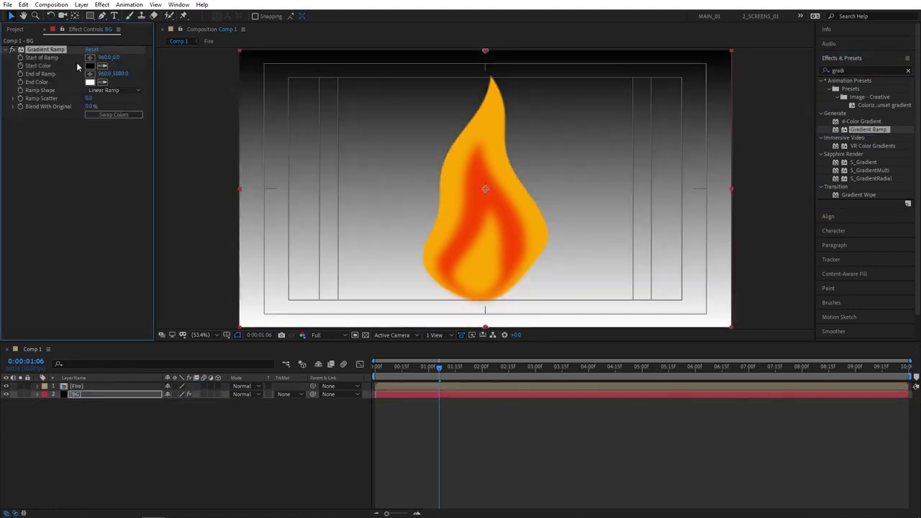
click(90, 66)
click(136, 129)
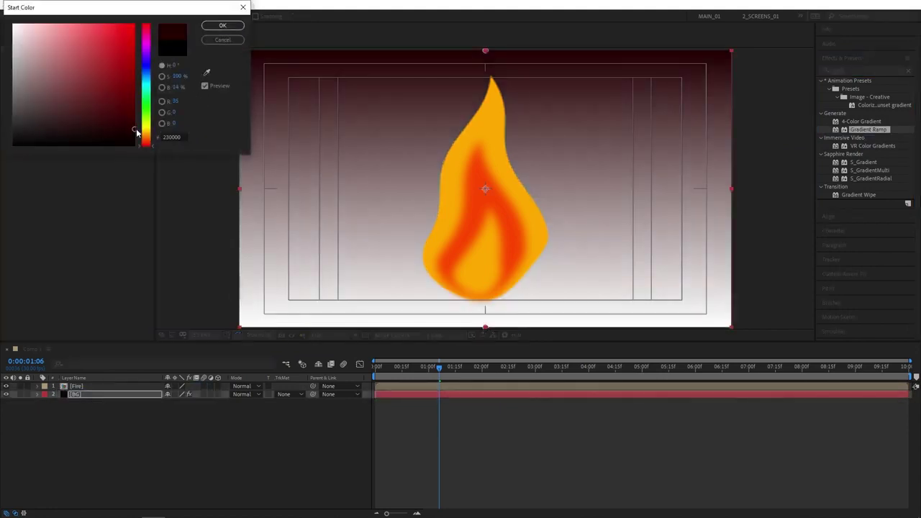
mouse_move(145, 139)
mouse_down()
mouse_move(140, 134)
mouse_move(152, 142)
mouse_up()
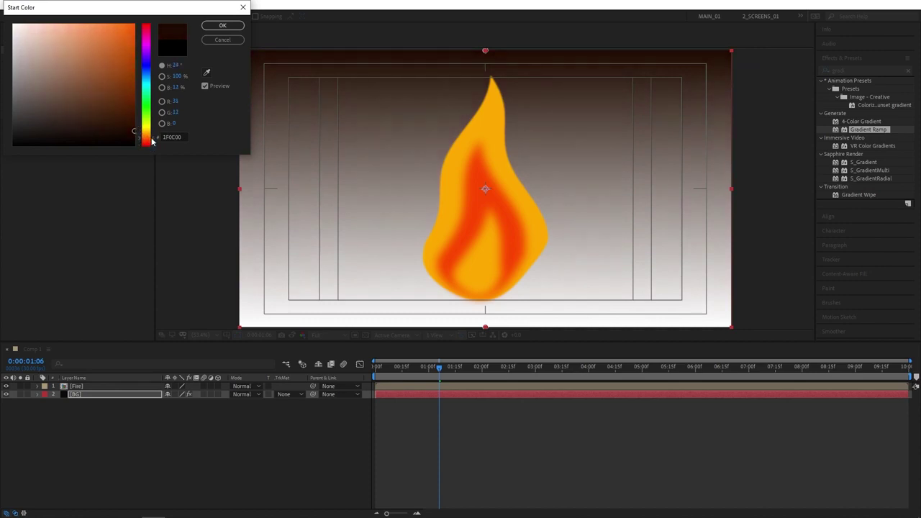
click(222, 28)
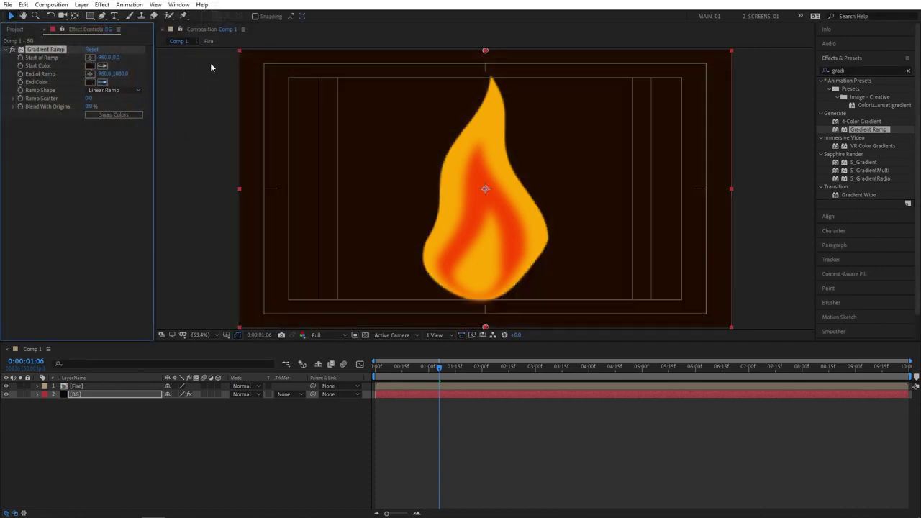
click(90, 67)
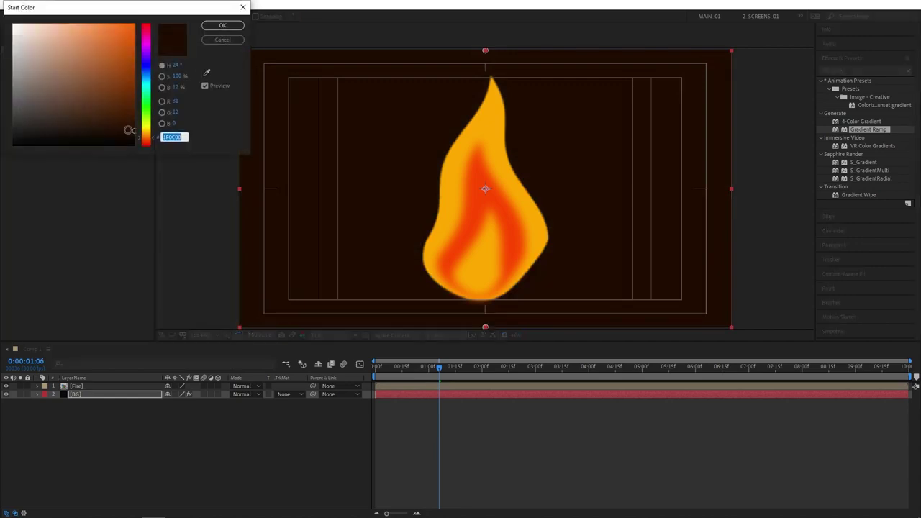
drag(149, 138, 149, 135)
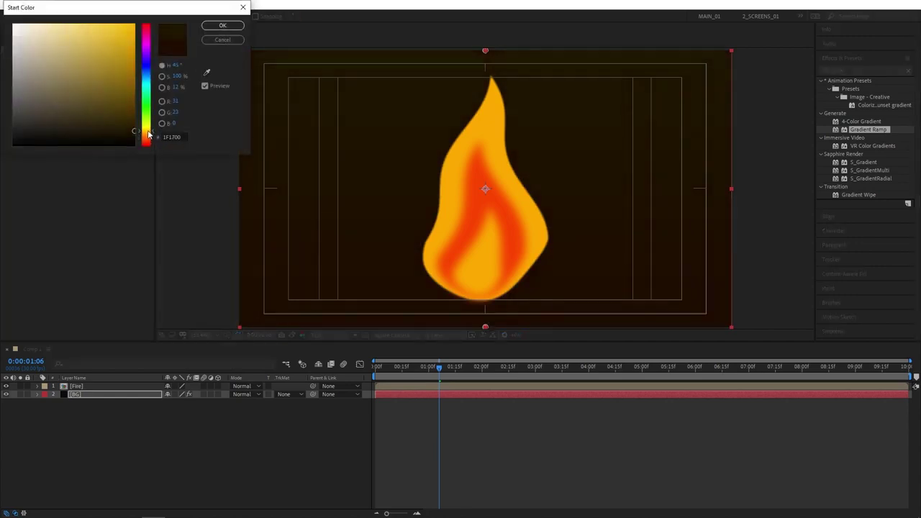
click(222, 25)
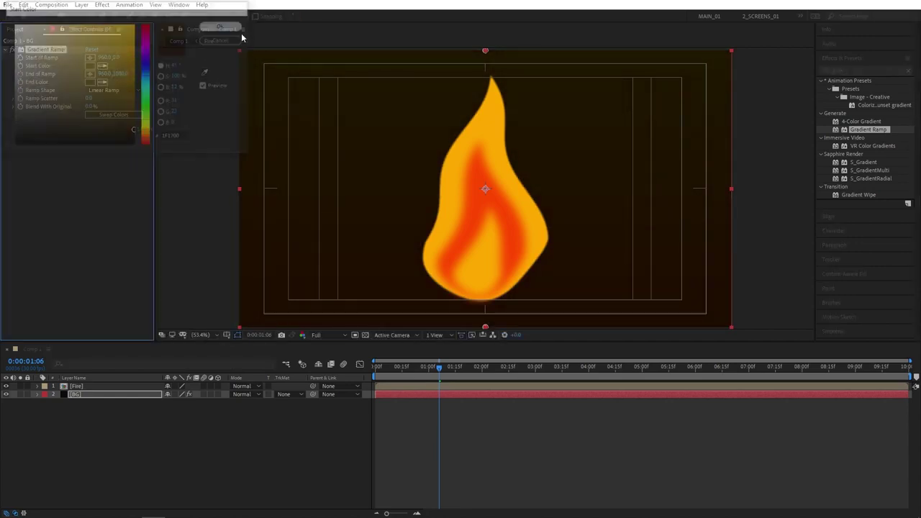
- Set Ramp Scatter to 300, rewind to frame 0, and preview the animation
click(88, 98)
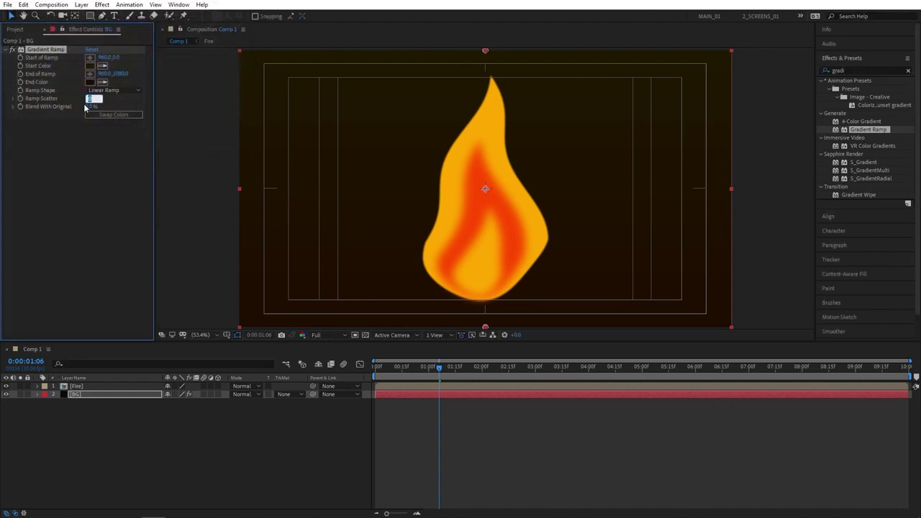
text(300)
key(Return)
drag(439, 367, 374, 371)
key(space)
- Inside the Fire precomp, parent Fire 3 and Fire 2 to the Fire layer
click(153, 394)
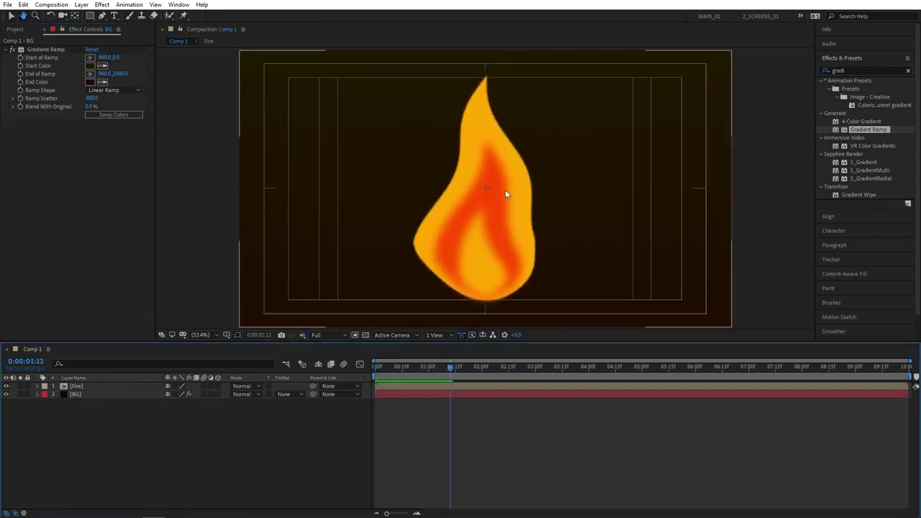
double_click(94, 385)
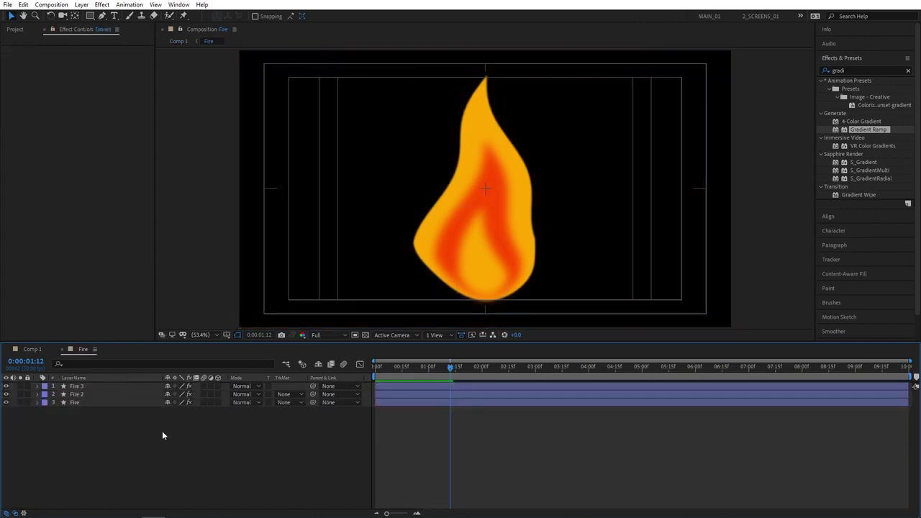
click(83, 386)
shift+click(85, 395)
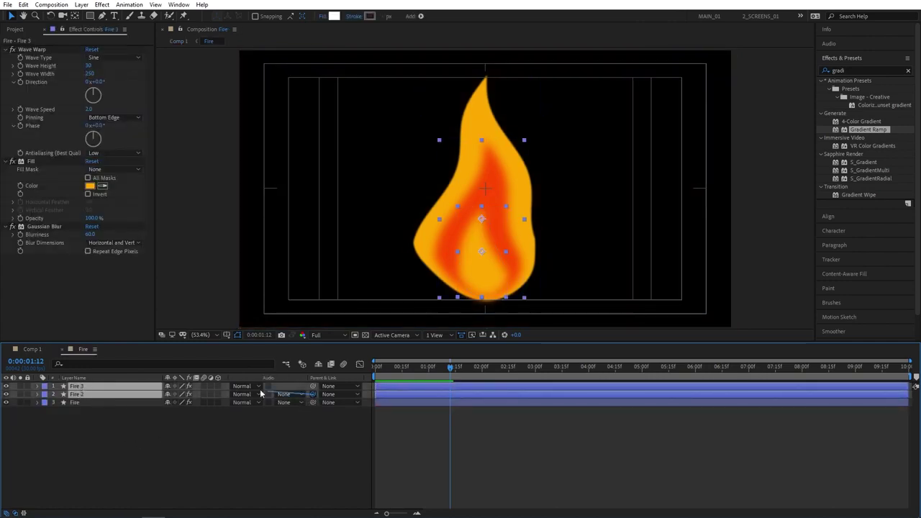
drag(312, 394, 80, 402)
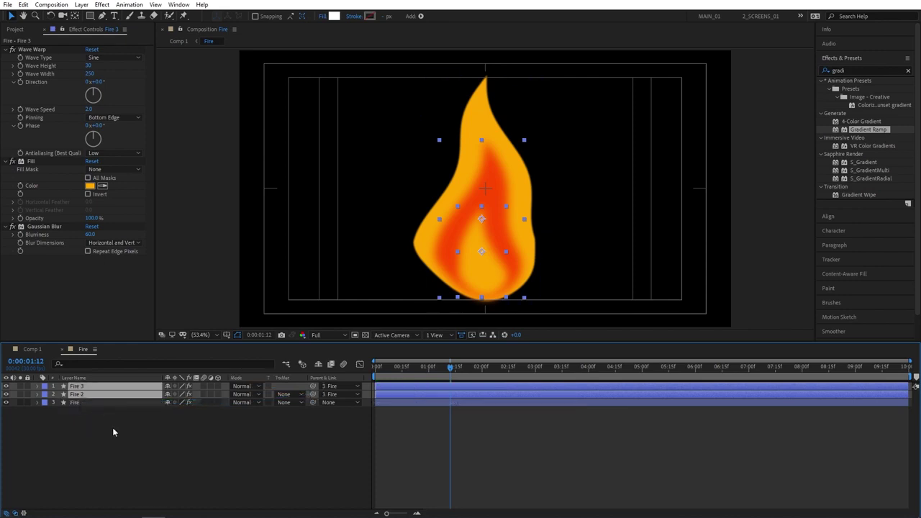
- Move the Fire layer slightly lower, then return to Comp 1 at the first frame
click(97, 428)
click(79, 403)
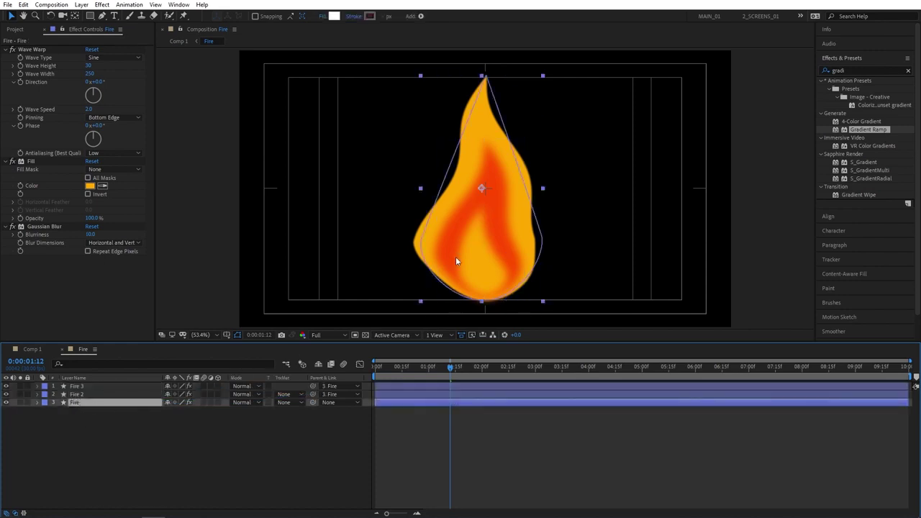
drag(491, 190, 502, 216)
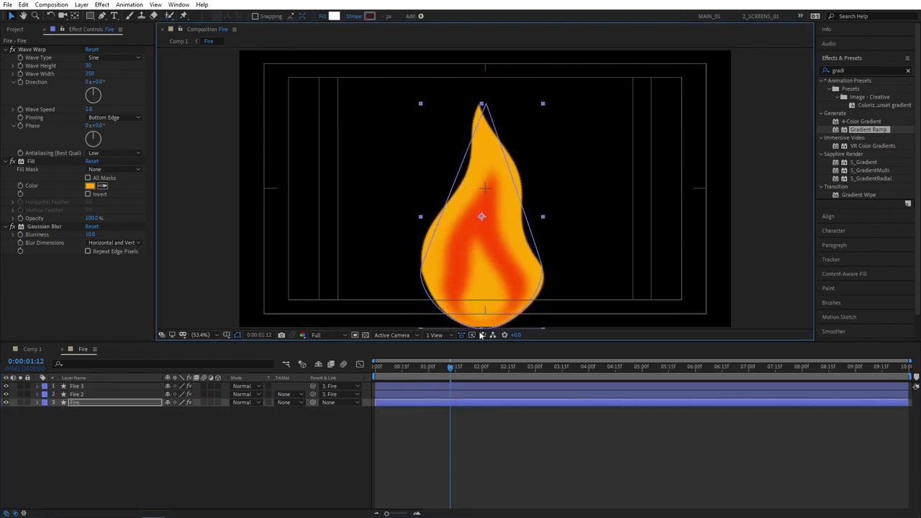
click(32, 349)
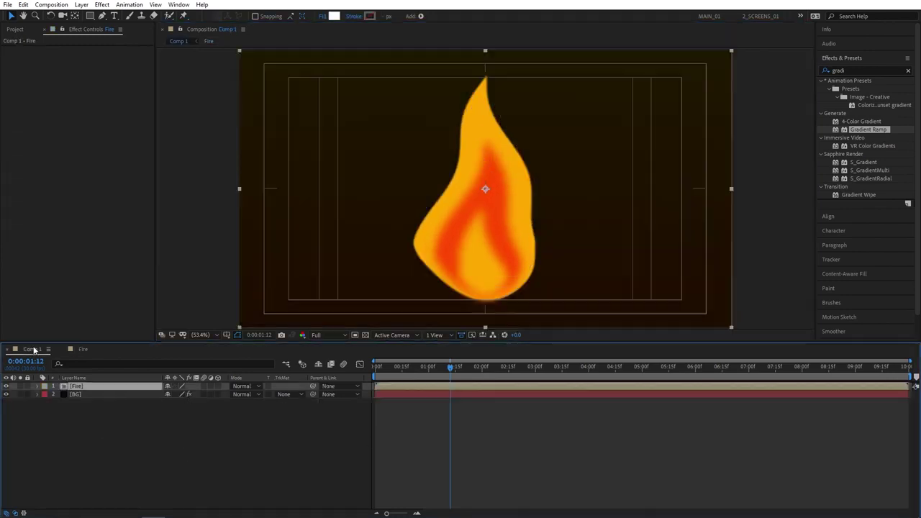
click(243, 438)
drag(424, 368, 325, 368)
- After a quick preview, search 'glow' and apply the Glow effect to the Fire layer
key(space)
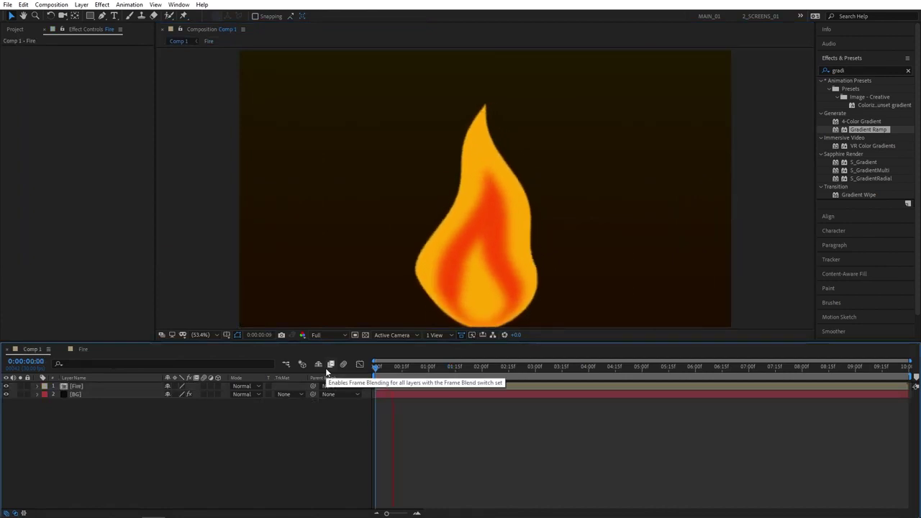
key(space)
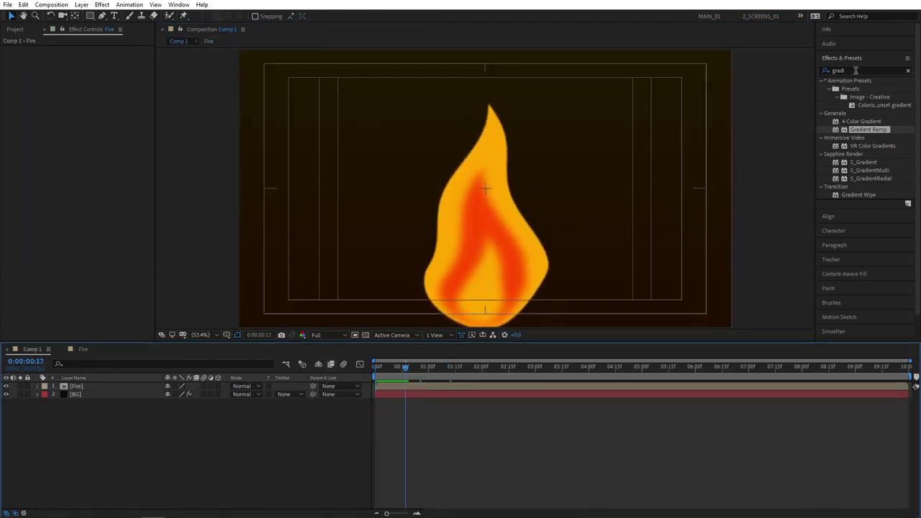
double_click(856, 69)
text(glow)
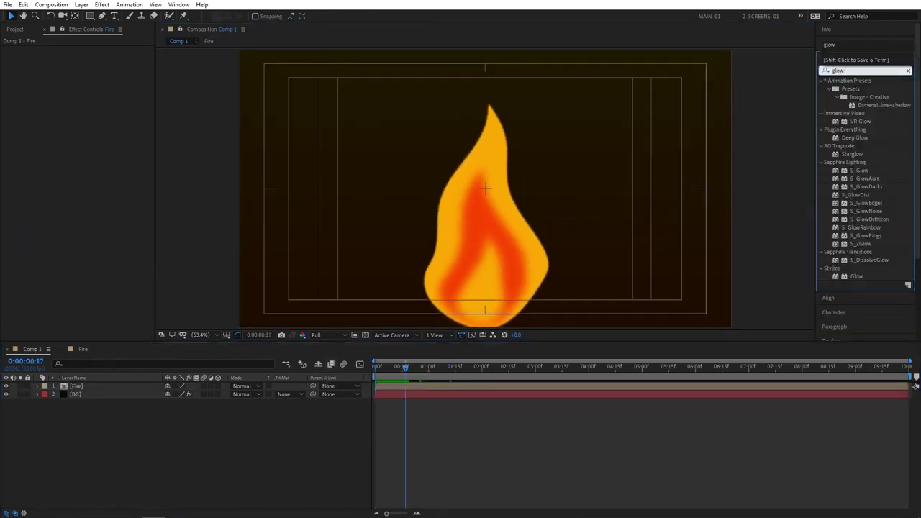
drag(855, 276, 80, 388)
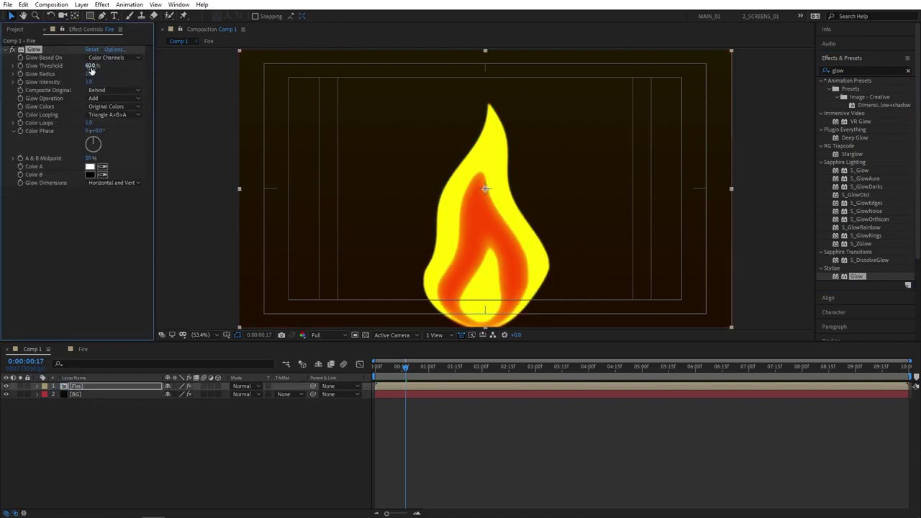
- Set the Glow's Threshold to 100%, Radius to 100 and Intensity to 0.8
drag(91, 66, 172, 67)
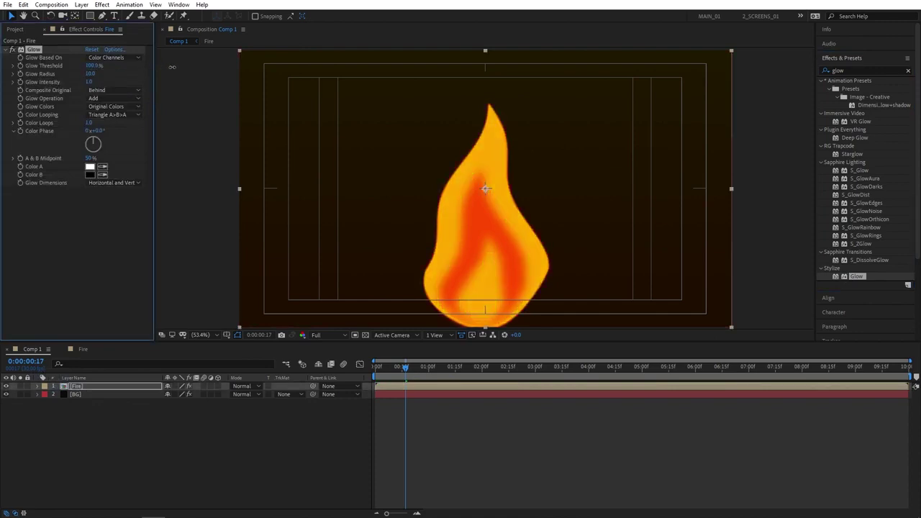
click(90, 74)
text(100)
key(Return)
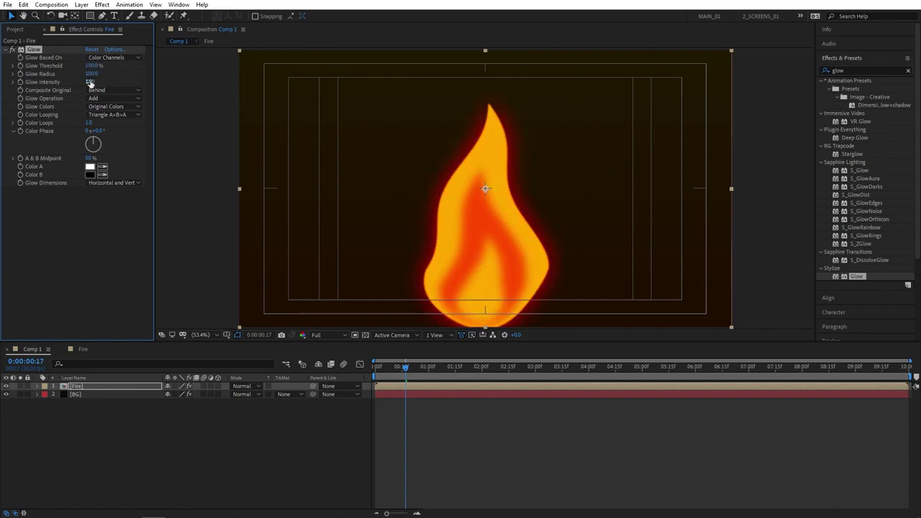
click(90, 81)
text(0.8)
- Duplicate the Glow, reset the copy, and give it Radius 600 and Intensity 0.6
key(ctrl+d)
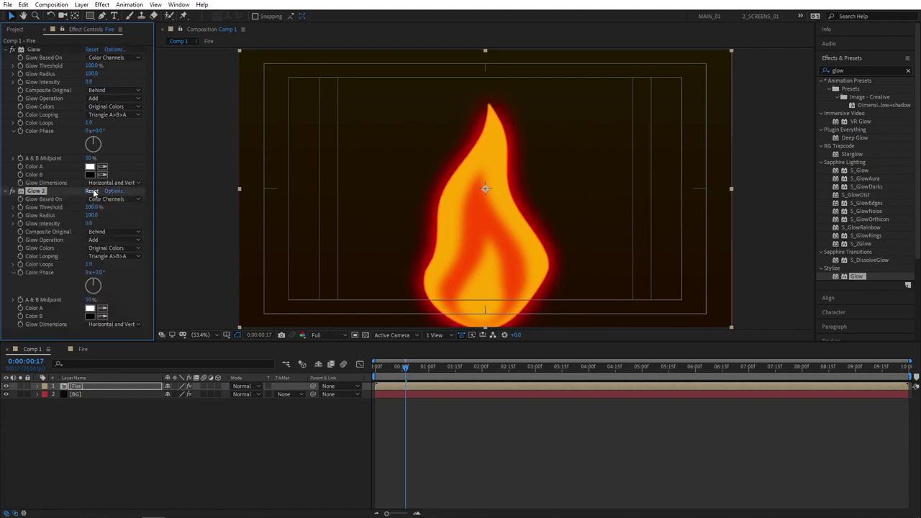
click(92, 191)
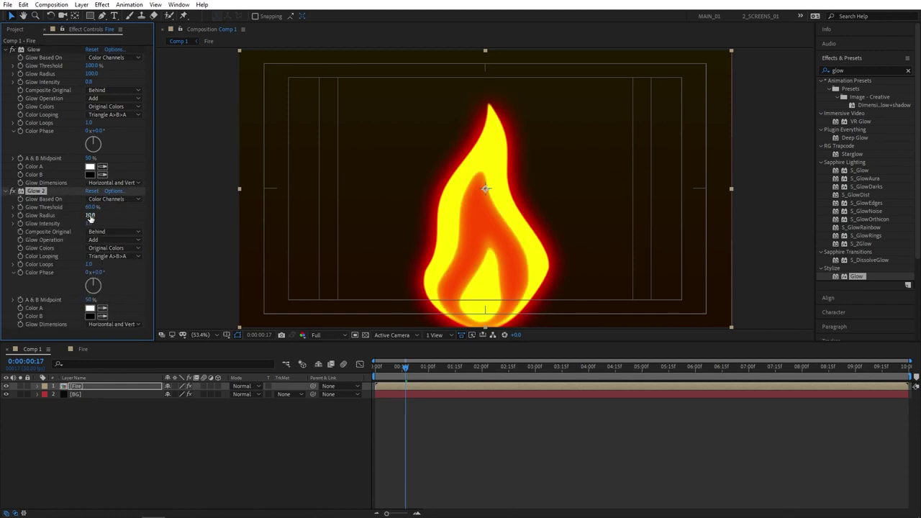
click(90, 215)
text(600)
key(Return)
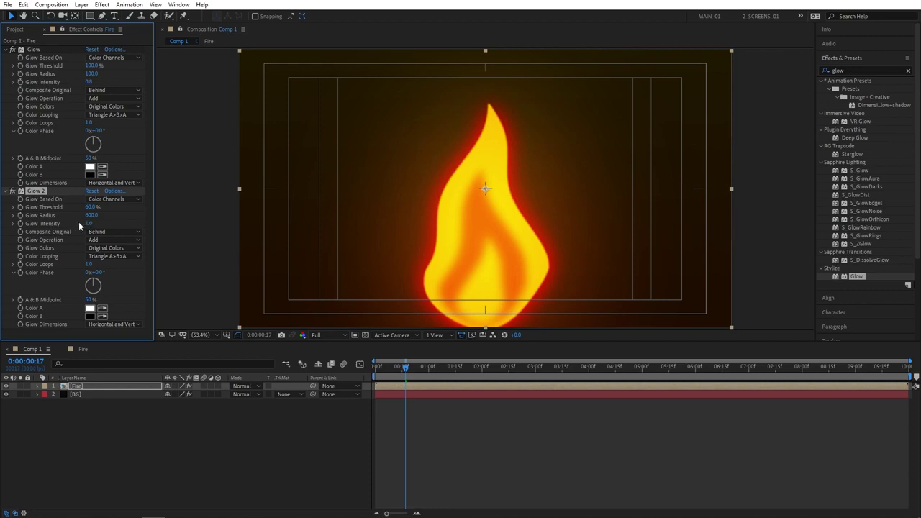
click(89, 224)
key(Return)
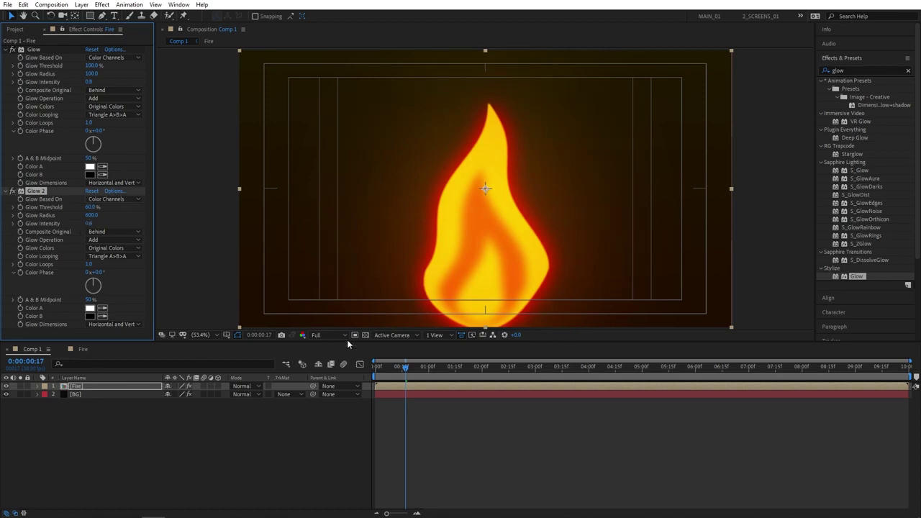
- Revert Glow 2's intensity to 0.8 and drive its Radius with a wiggle(5,200) expression
drag(403, 368, 340, 369)
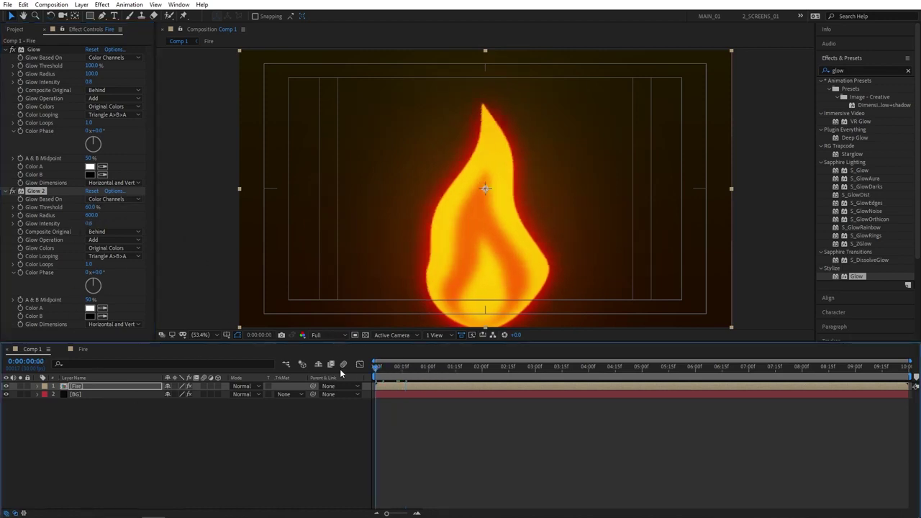
key(ctrl+z)
alt+click(21, 215)
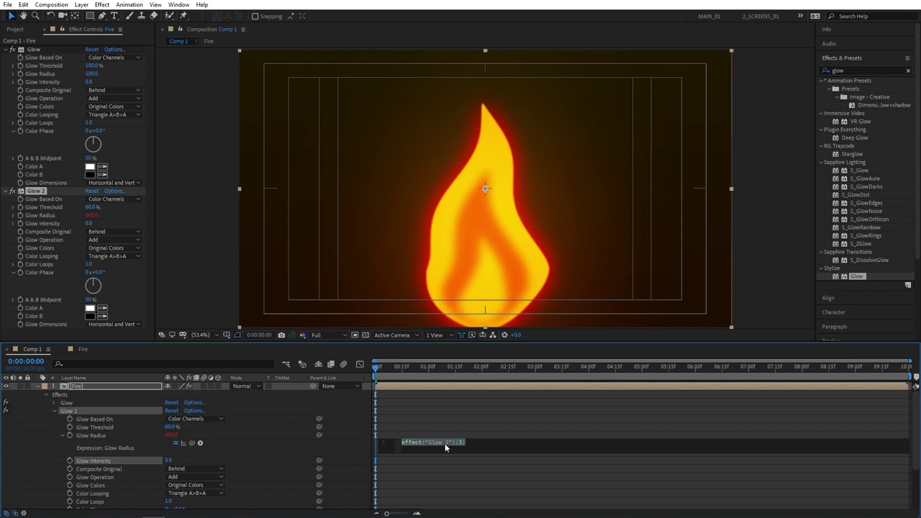
text(wiggle())
click(350, 444)
- Preview the flickering glow, switching the preview resolution to Half
key(space)
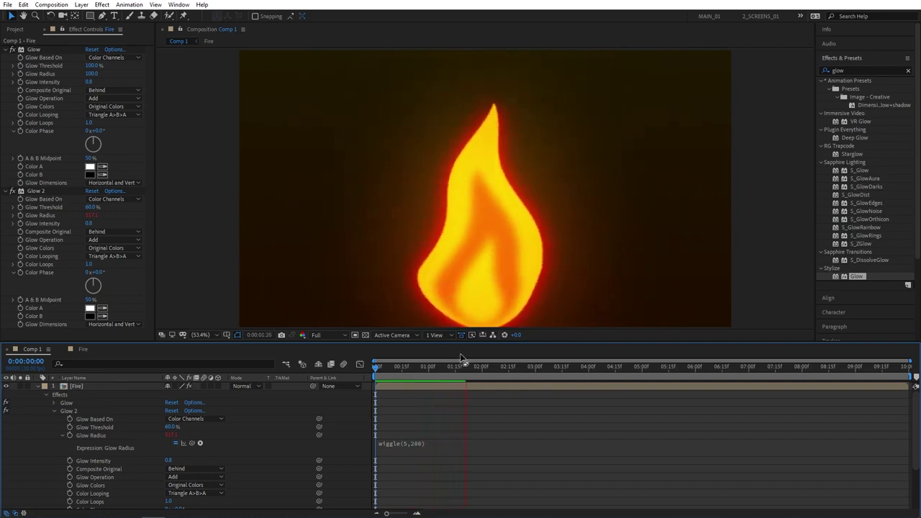
key(space)
click(334, 334)
click(326, 372)
click(453, 369)
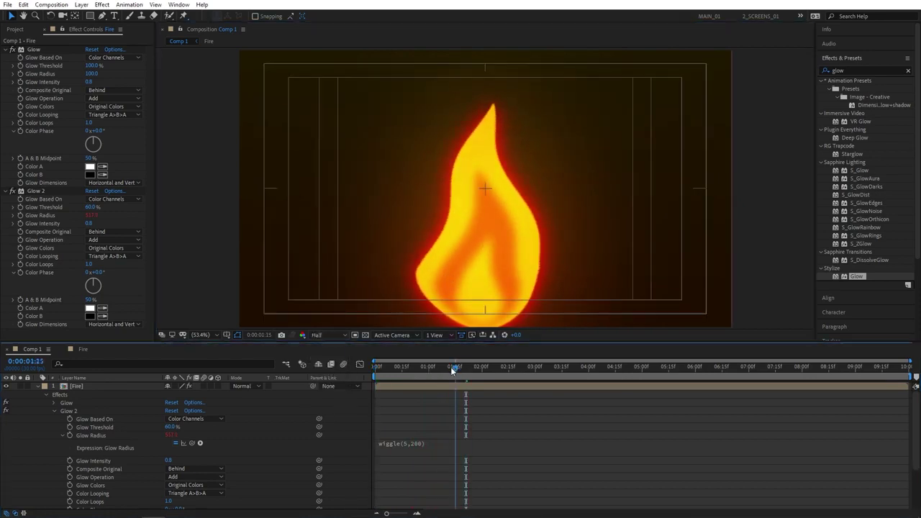
key(space)
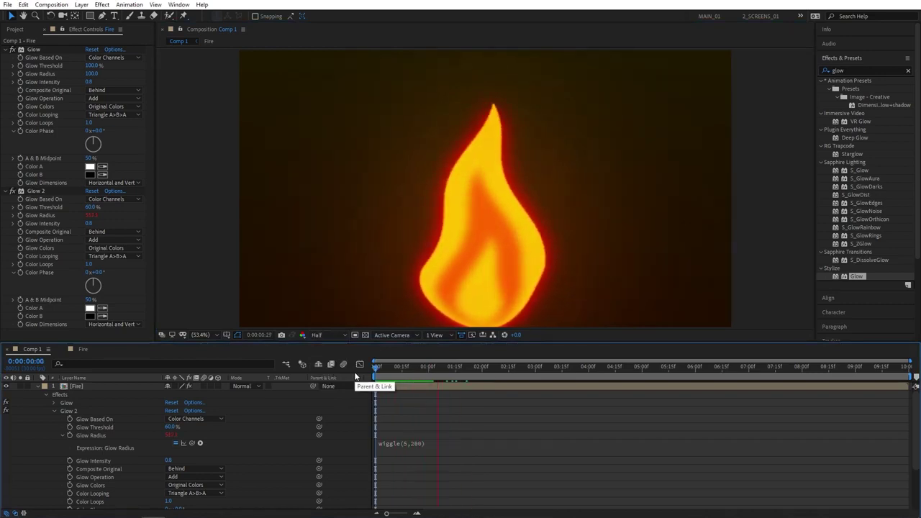
key(space)
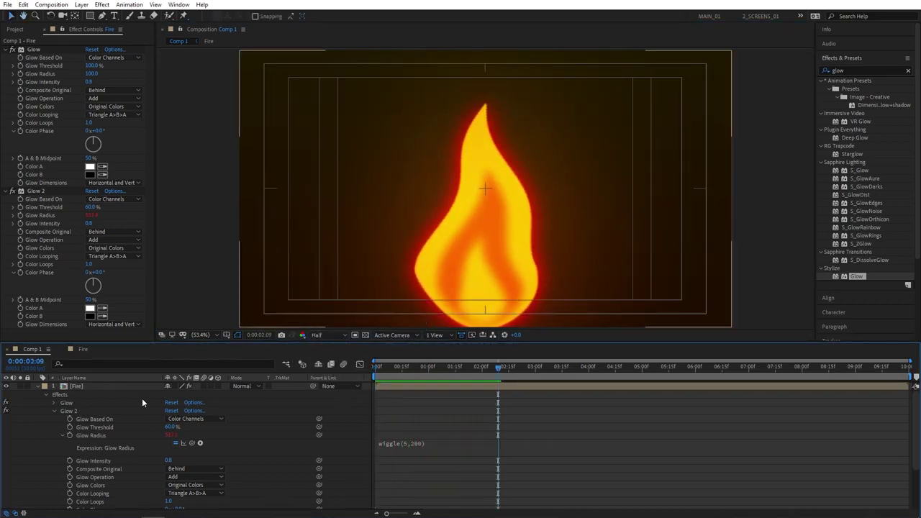
- Duplicate the Fire layer and move the copy right as a second flame
click(37, 386)
click(79, 387)
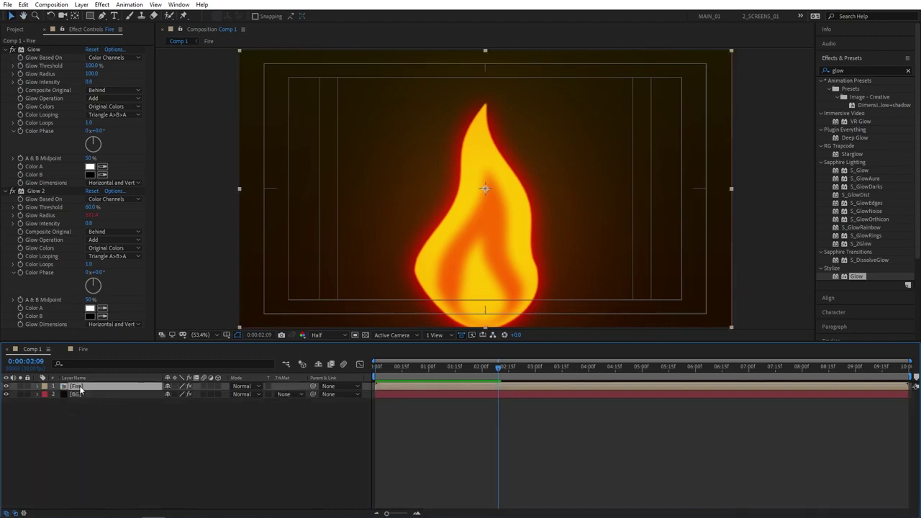
key(ctrl+d)
drag(429, 263, 582, 263)
key(space)
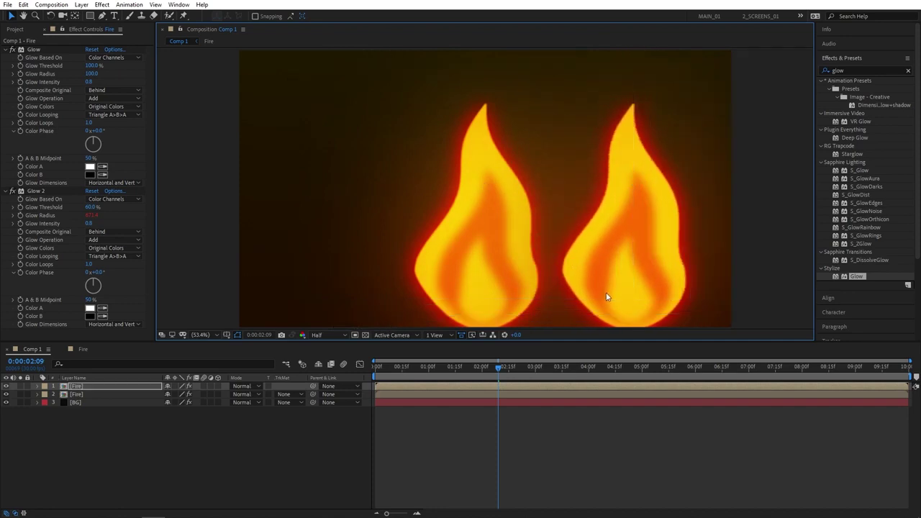
key(space)
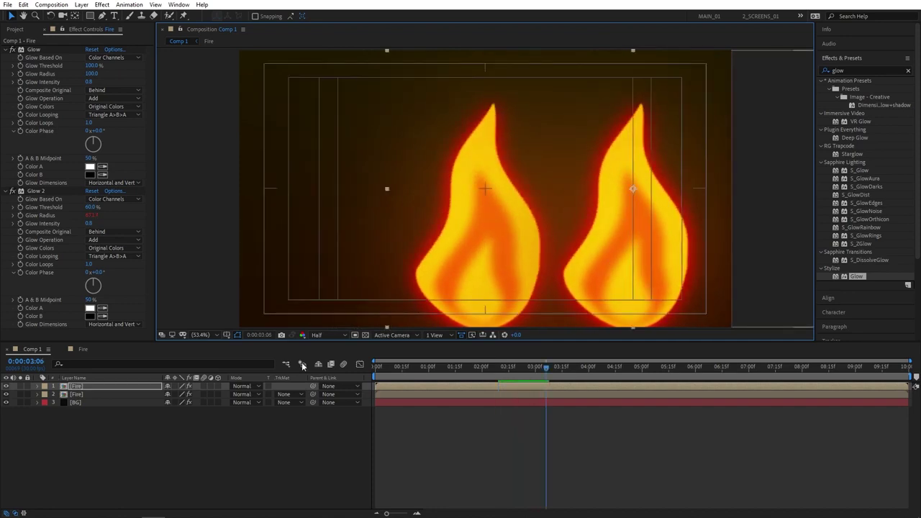
- Add a third Fire copy on the left and preview all three flames
key(ctrl+d)
drag(642, 249, 339, 256)
key(space)
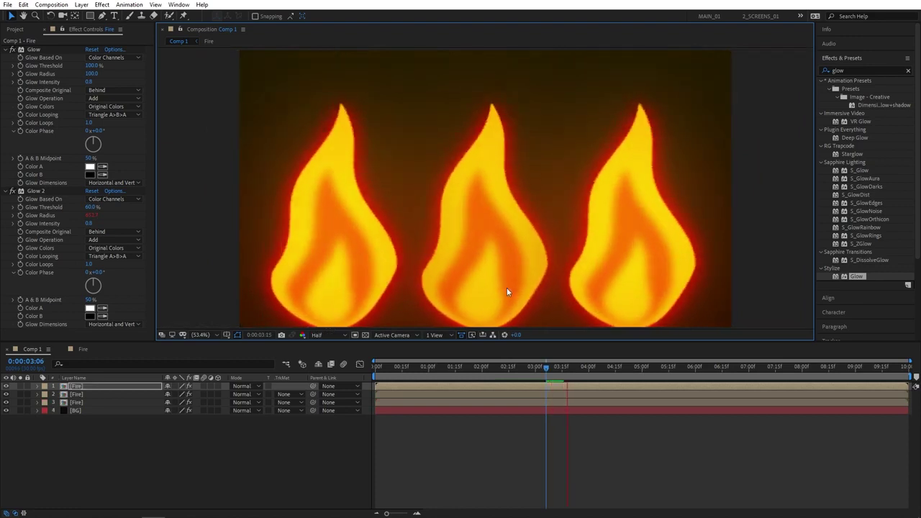
key(space)
key(space)
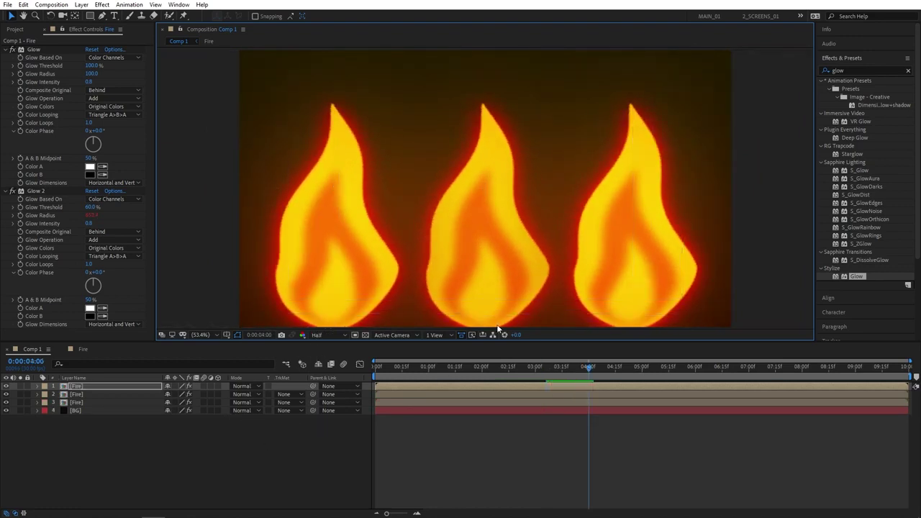